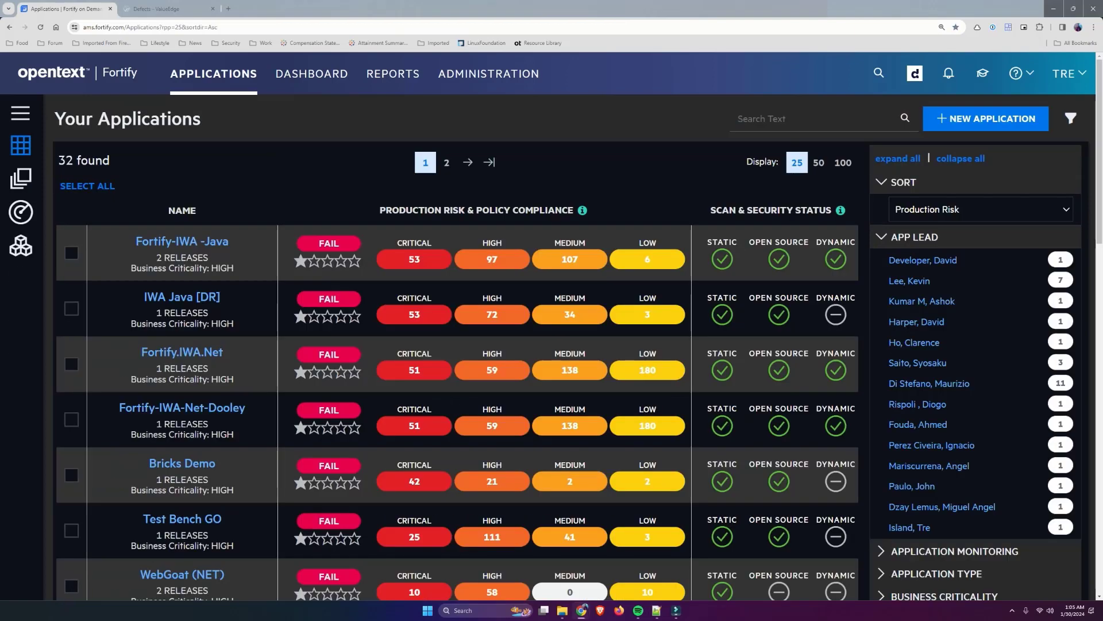
Enable bug tracker integration in the WebGoat (JAVA) application's settings and select ValueEdge/ALM Octane as the bug tracker.
{"action": "scroll", "coordinate": [549, 329], "scroll_direction": "down", "scroll_amount": 3}
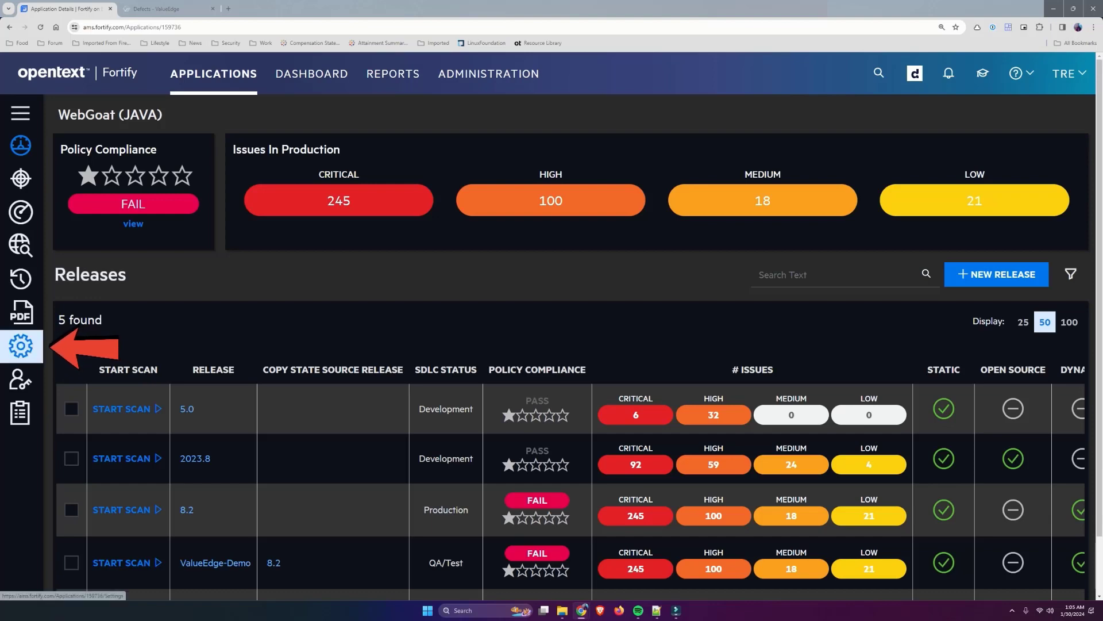
{"action": "left_click", "coordinate": [20, 345]}
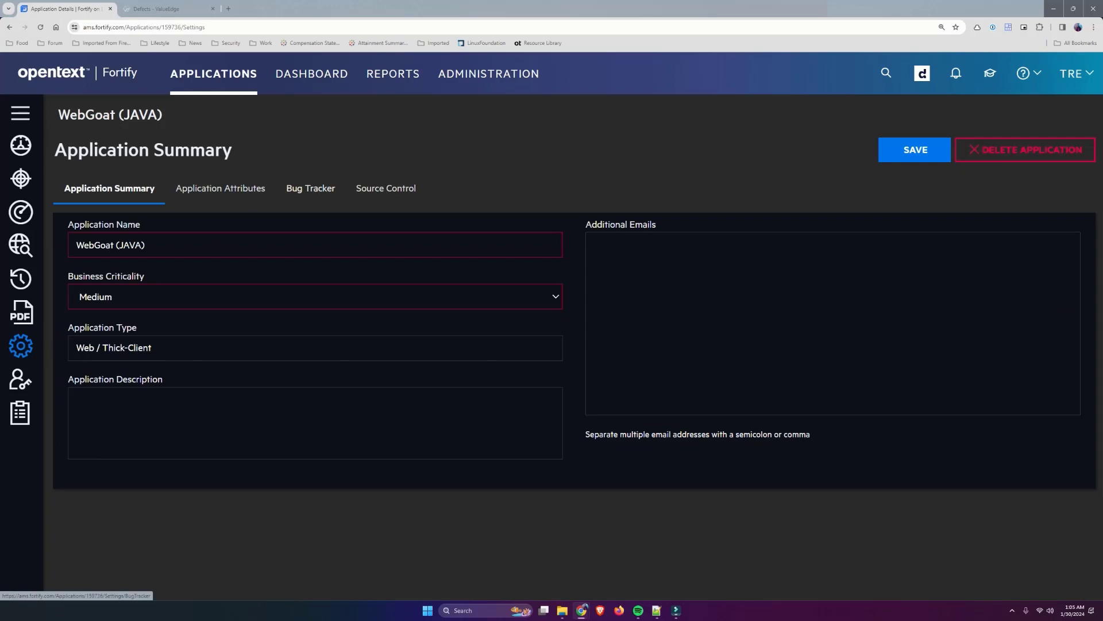
{"action": "left_click", "coordinate": [310, 188]}
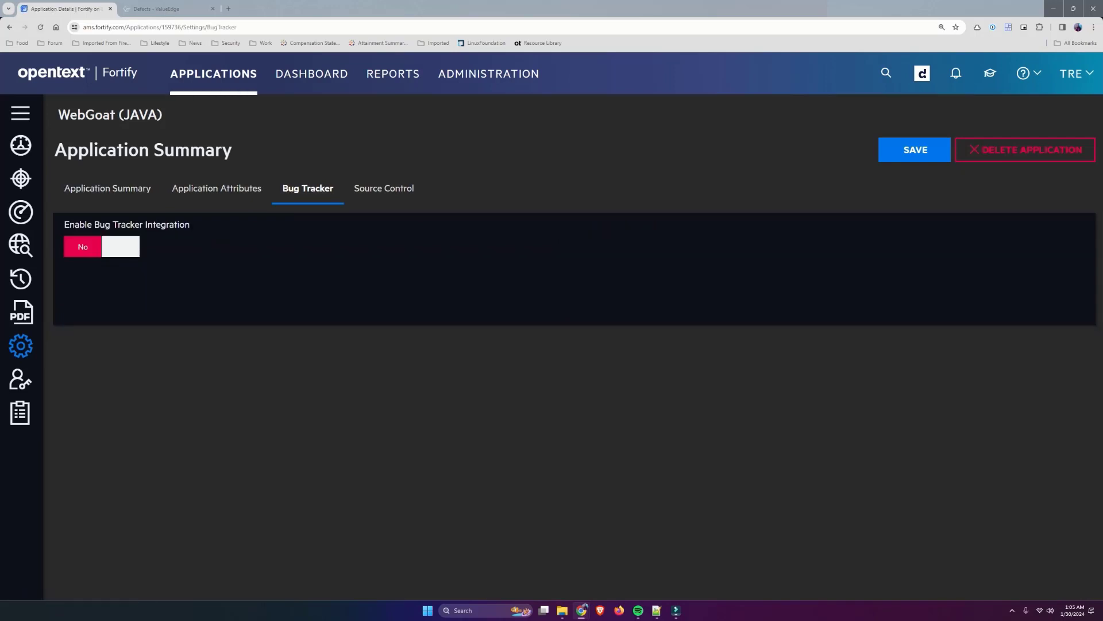
{"action": "left_click", "coordinate": [102, 246]}
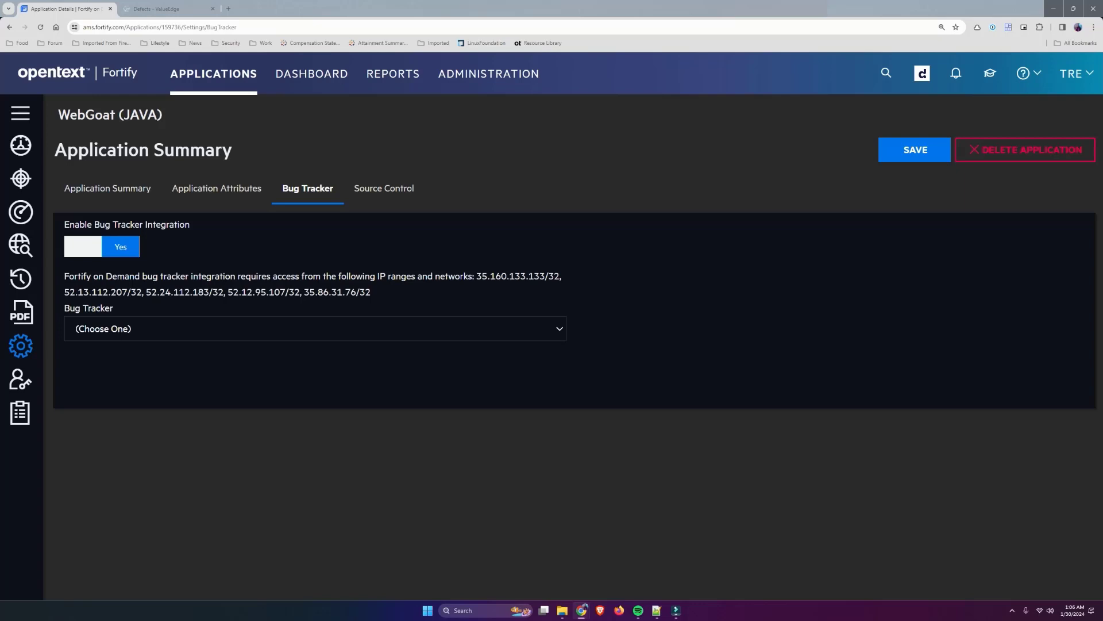
{"action": "left_click", "coordinate": [315, 329]}
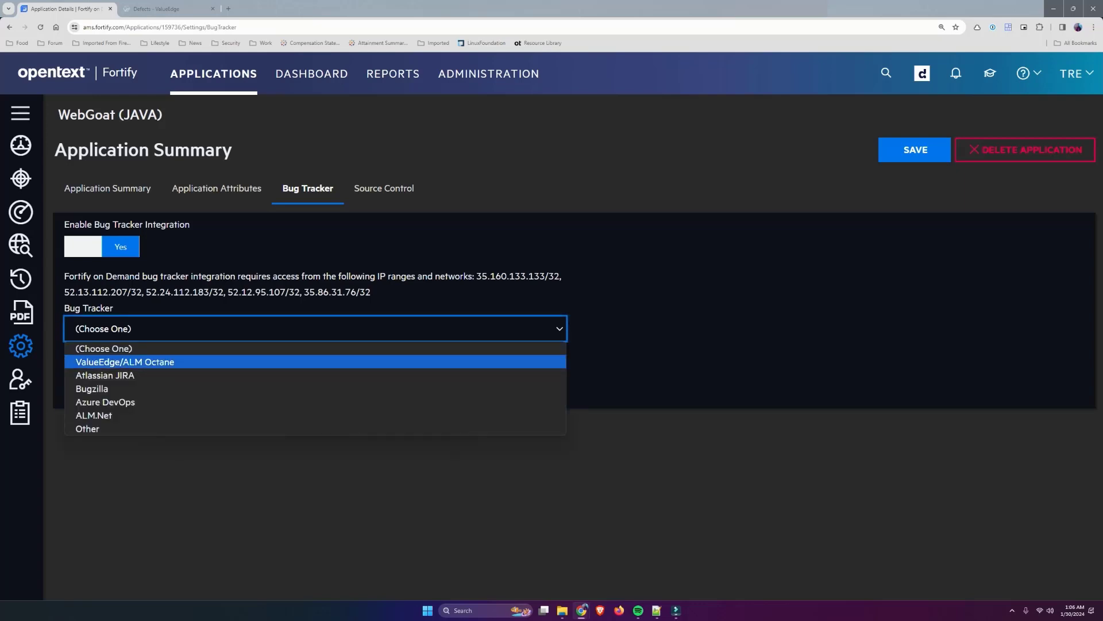
{"action": "key", "text": "Return"}
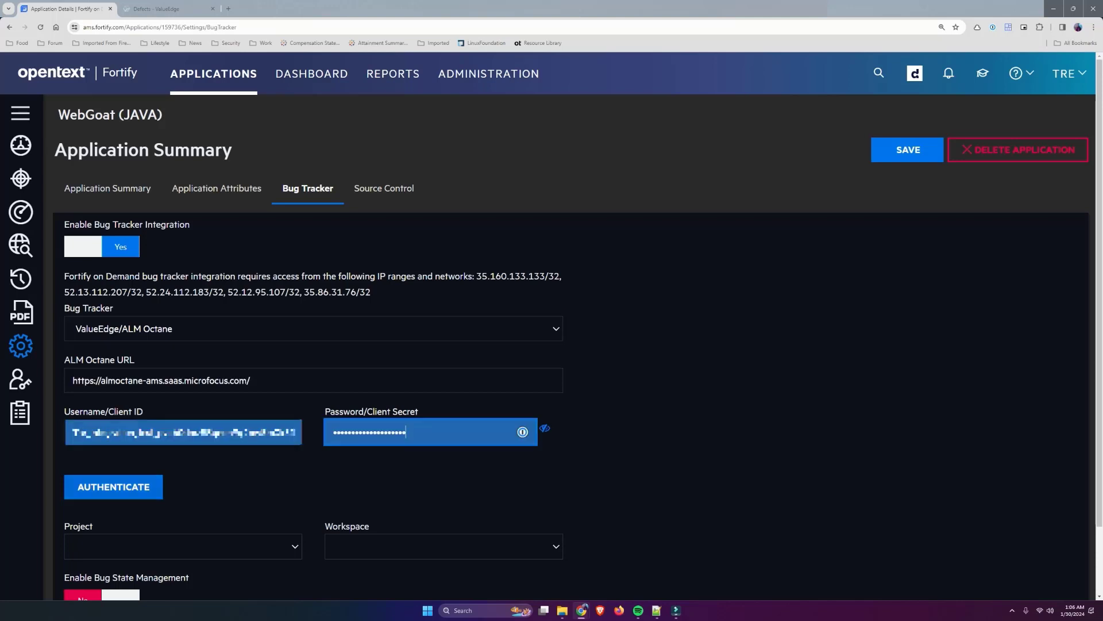
Authenticate the ALM Octane connection and configure it with project ESP_646895359, workspace Fortify Automation - 8H and bug state management enabled.
{"action": "left_click", "coordinate": [113, 486]}
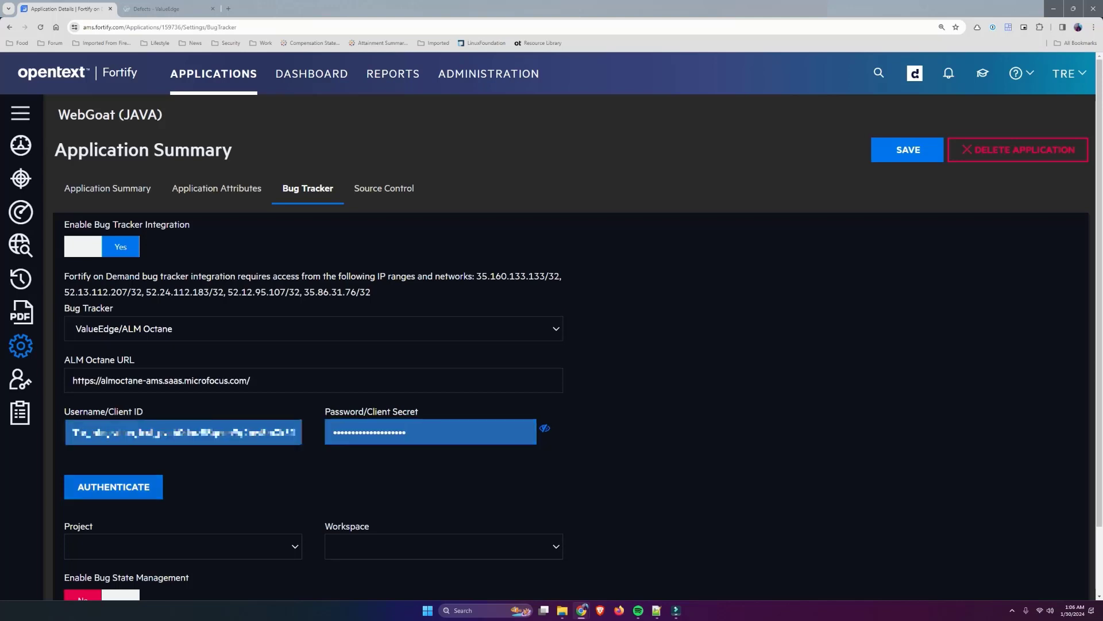
{"action": "scroll", "coordinate": [551, 327], "scroll_direction": "down", "scroll_amount": 2}
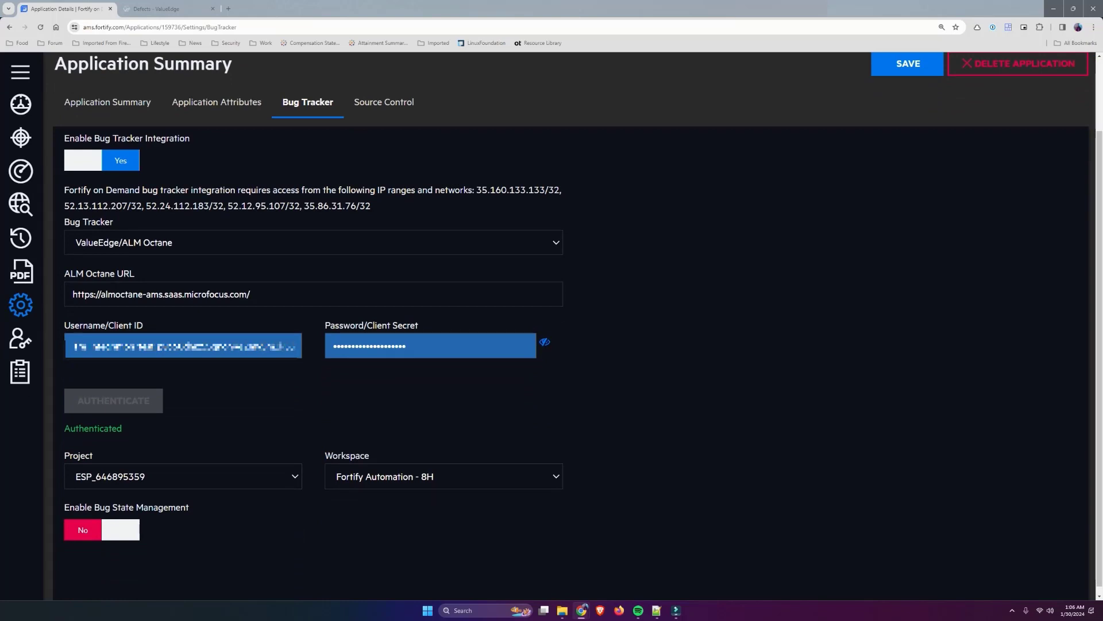
{"action": "left_click", "coordinate": [183, 477]}
{"action": "left_click", "coordinate": [183, 476]}
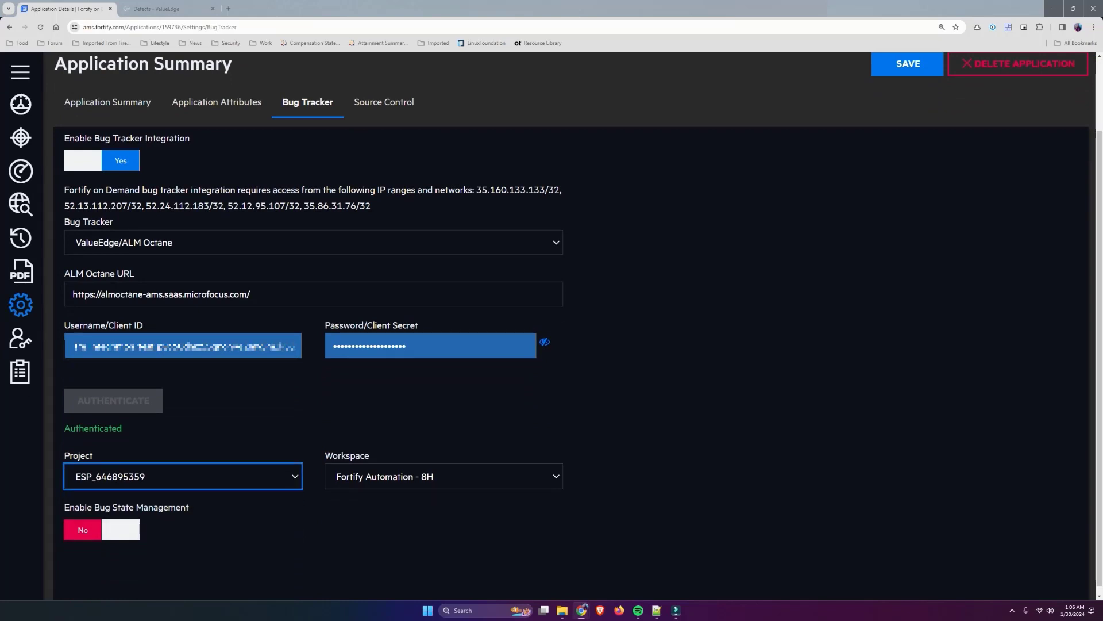
{"action": "left_click", "coordinate": [444, 476]}
{"action": "left_click", "coordinate": [386, 496]}
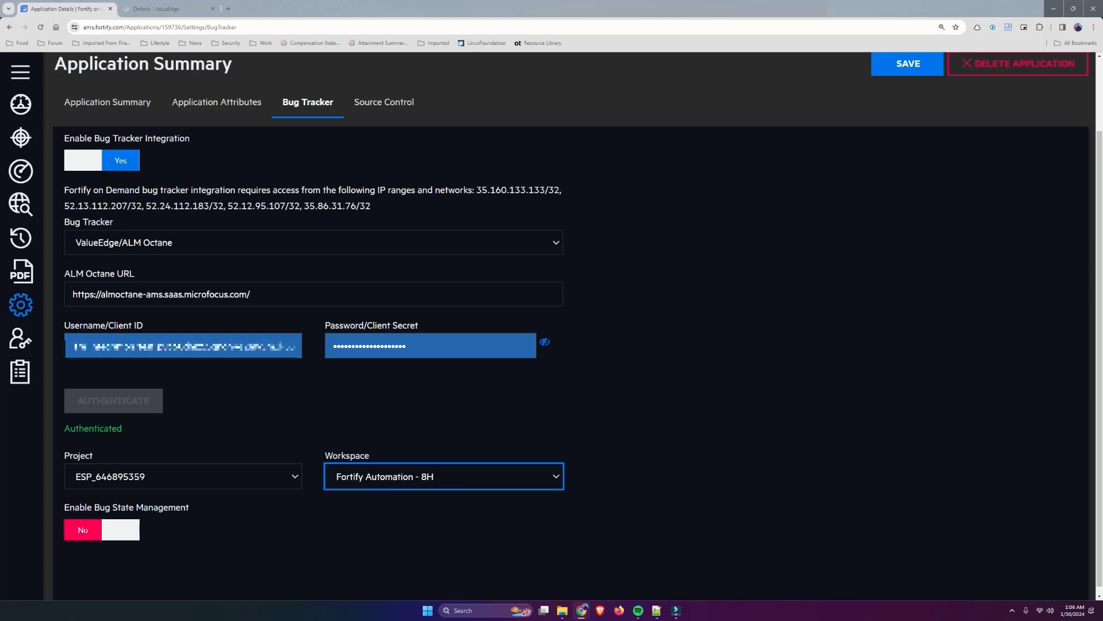
{"action": "left_click", "coordinate": [102, 530]}
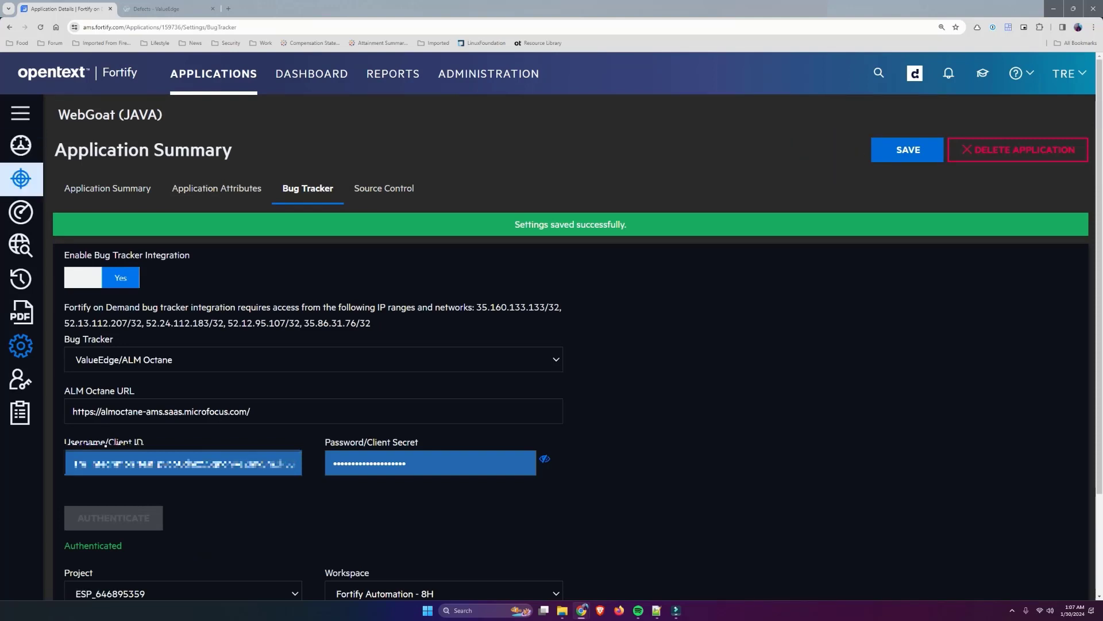
Open the issues list of WebGoat (JAVA)'s ValueEdge-Demo release.
{"action": "left_click", "coordinate": [20, 145]}
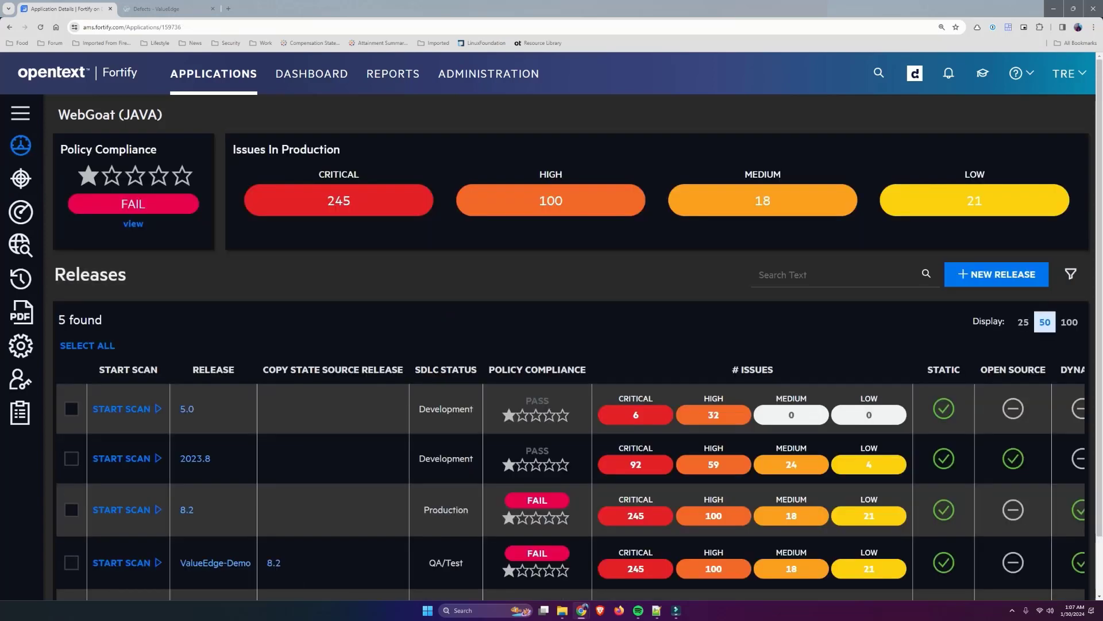
{"action": "scroll", "coordinate": [218, 498], "scroll_direction": "down", "scroll_amount": 1}
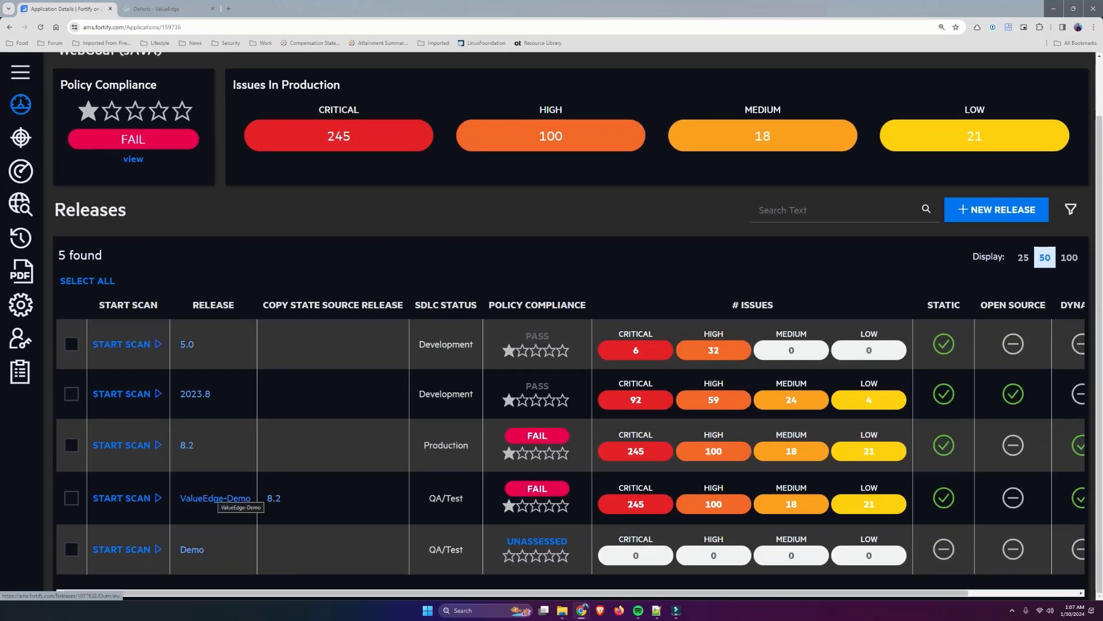
{"action": "left_click", "coordinate": [217, 498]}
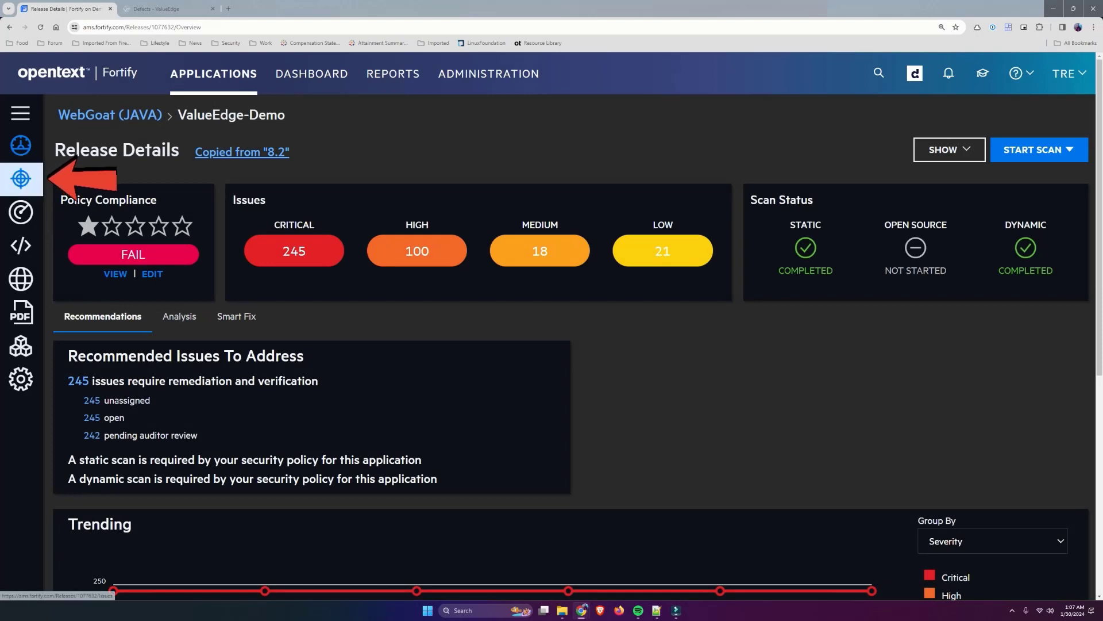
{"action": "left_click", "coordinate": [20, 179]}
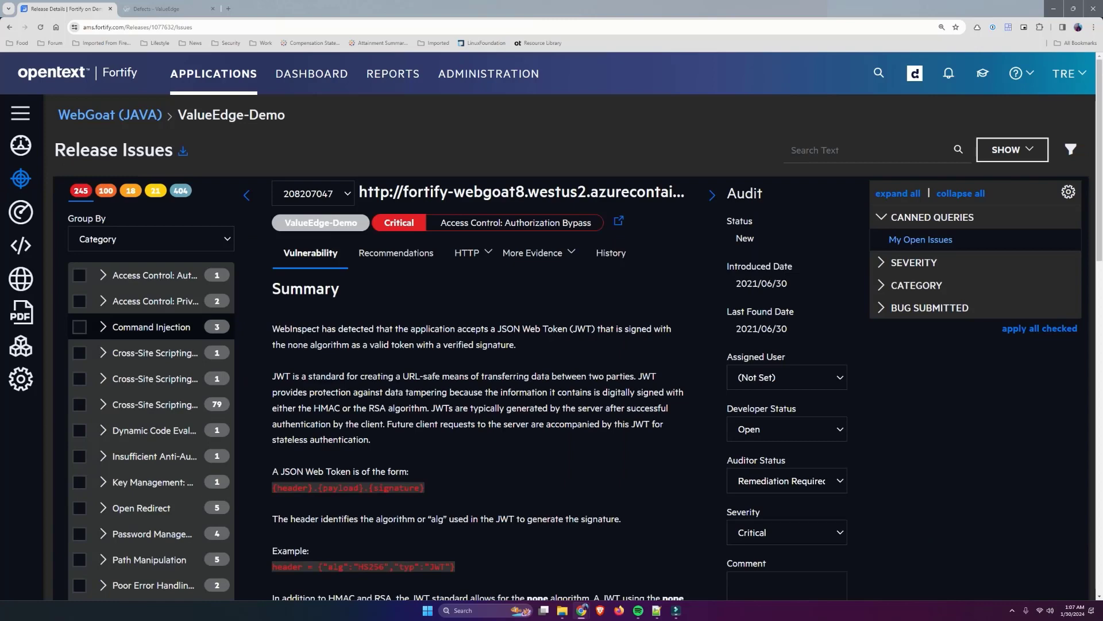
Examine the recommendations and HTTP details of the first issue in the reflected Cross-Site Scripting category.
{"action": "scroll", "coordinate": [150, 338], "scroll_direction": "down", "scroll_amount": 1}
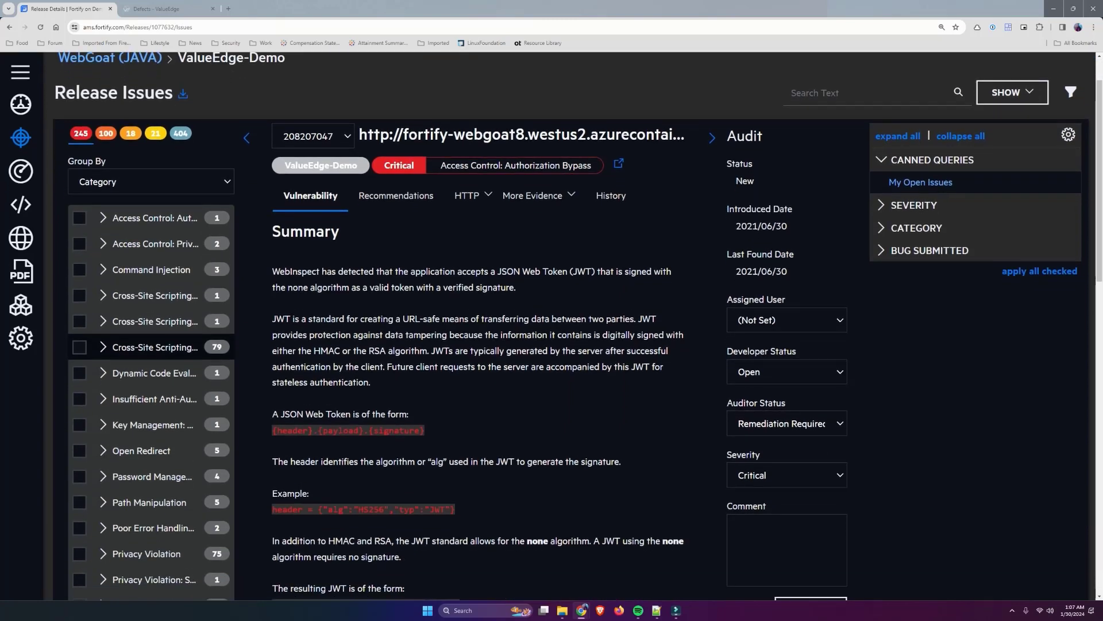
{"action": "left_click", "coordinate": [155, 346]}
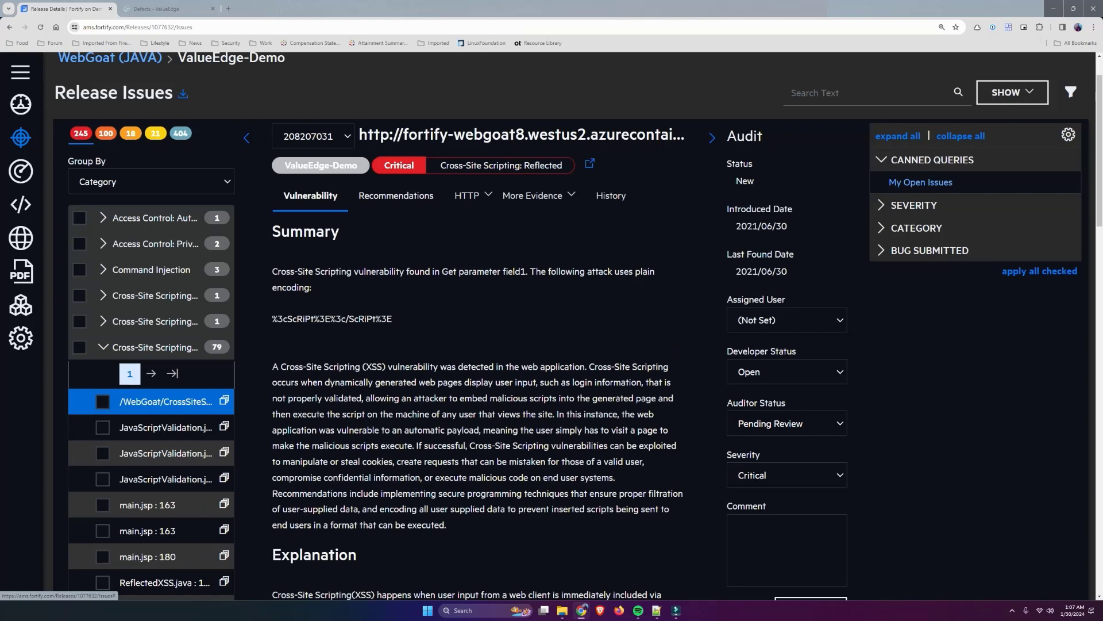
{"action": "left_click", "coordinate": [396, 196]}
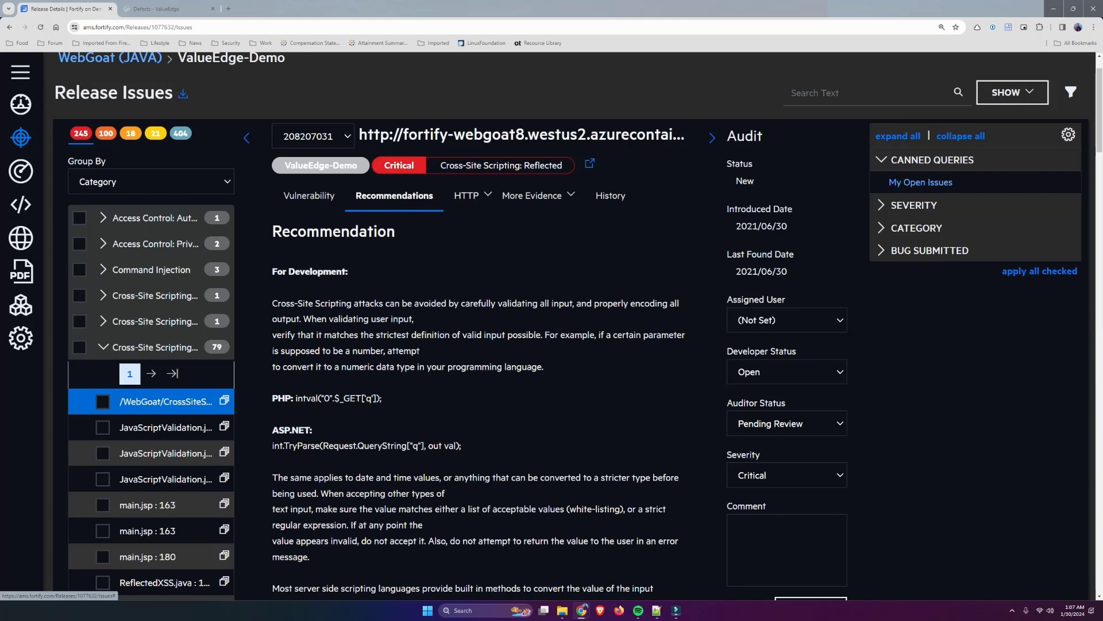
{"action": "left_click", "coordinate": [473, 196]}
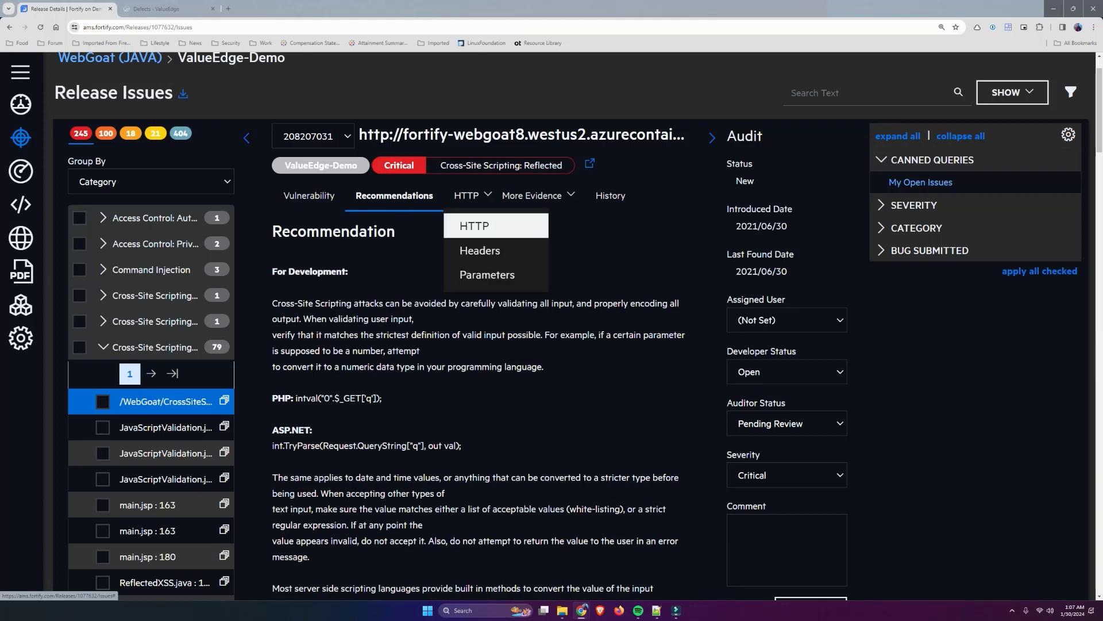
{"action": "left_click", "coordinate": [475, 226]}
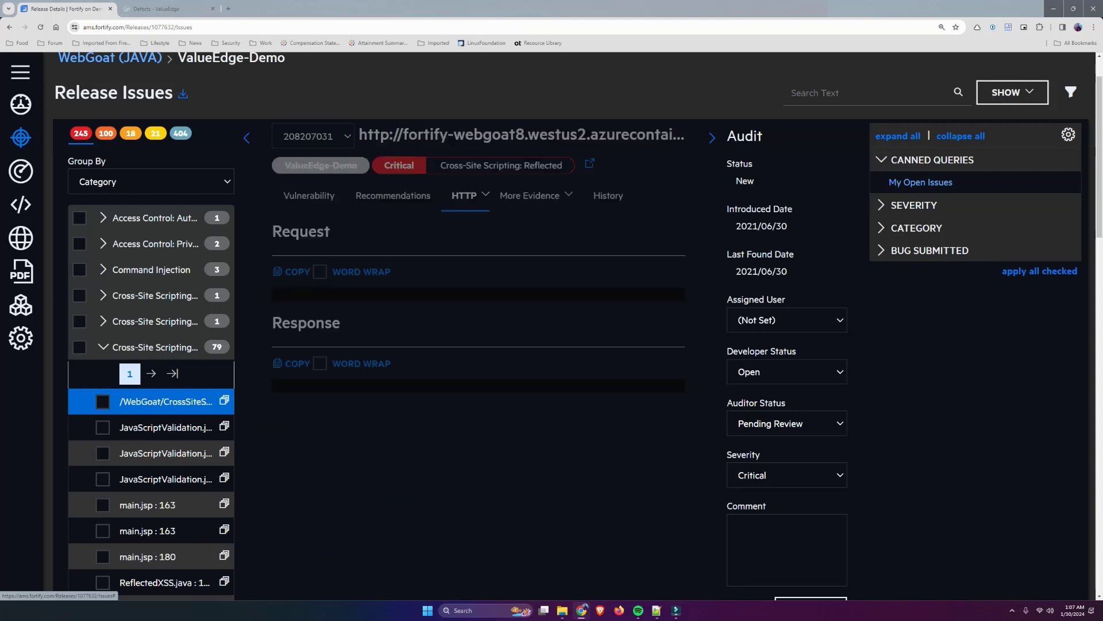
{"action": "left_click", "coordinate": [472, 196]}
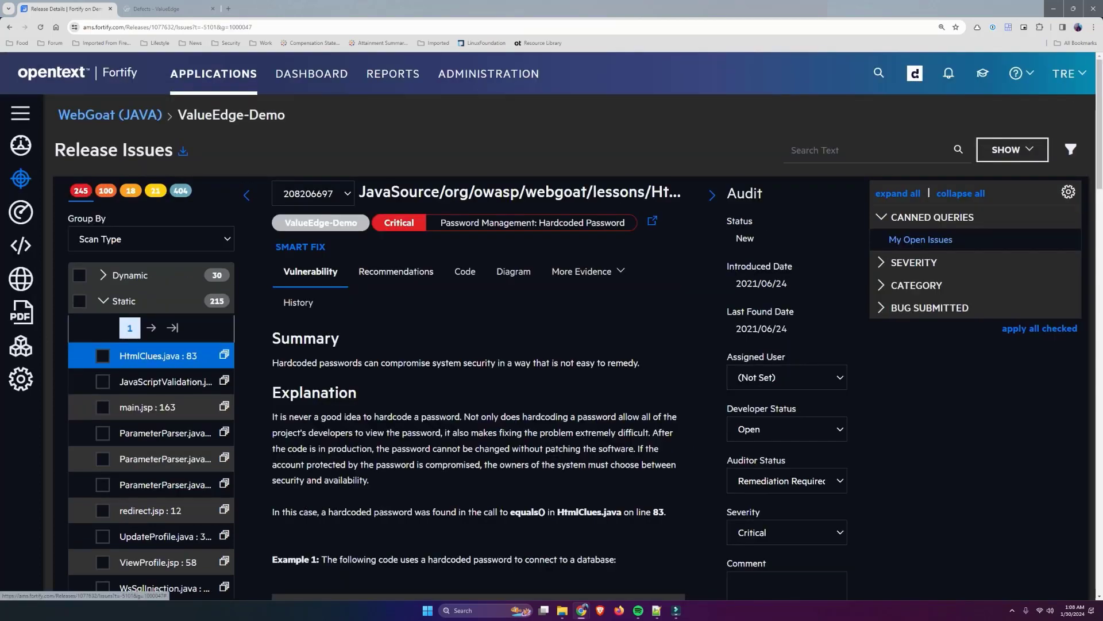
Examine the recommendations and source code of the HtmlClues.java : 83 hardcoded password issue, collapsing the issue list and audit details for more room.
{"action": "left_click", "coordinate": [396, 271]}
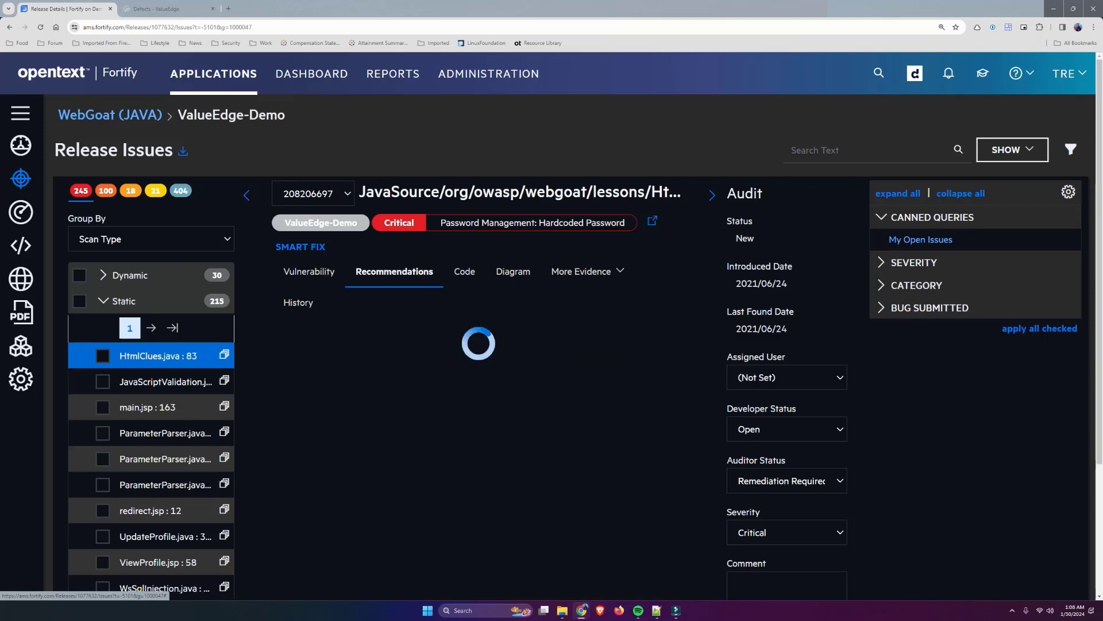
{"action": "left_click", "coordinate": [464, 271]}
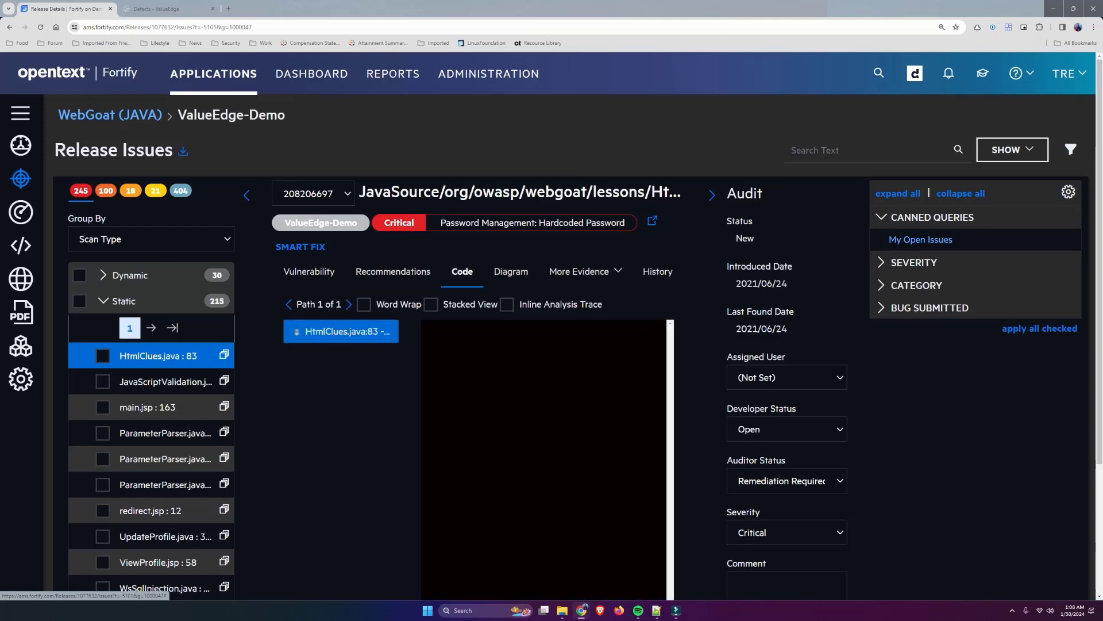
{"action": "scroll", "coordinate": [546, 322], "scroll_direction": "up", "scroll_amount": 2}
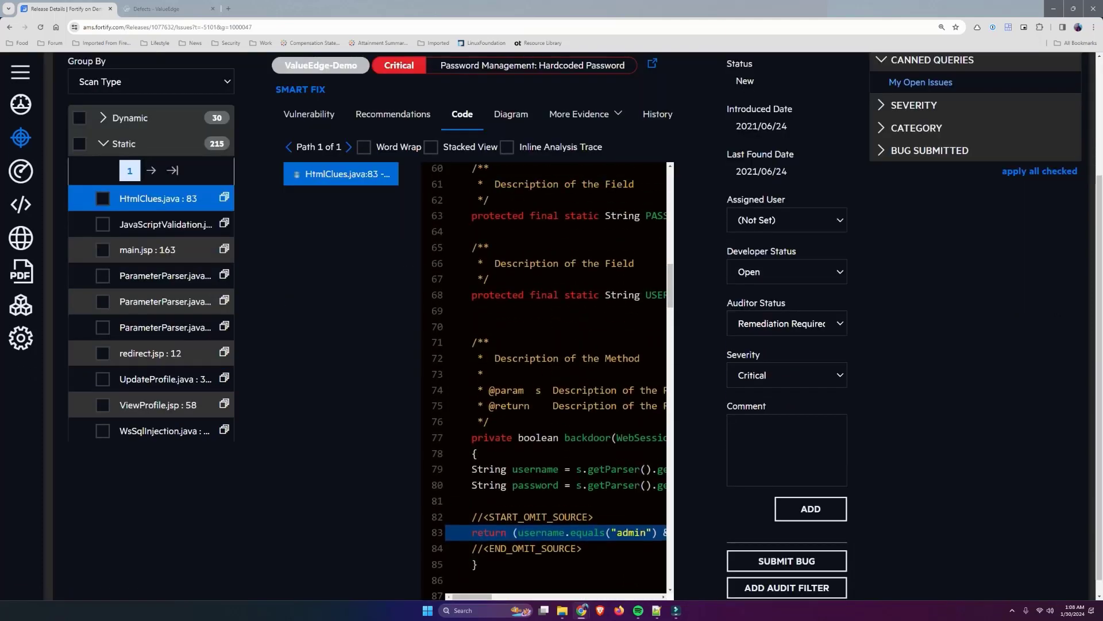
{"action": "scroll", "coordinate": [353, 322], "scroll_direction": "up", "scroll_amount": 3}
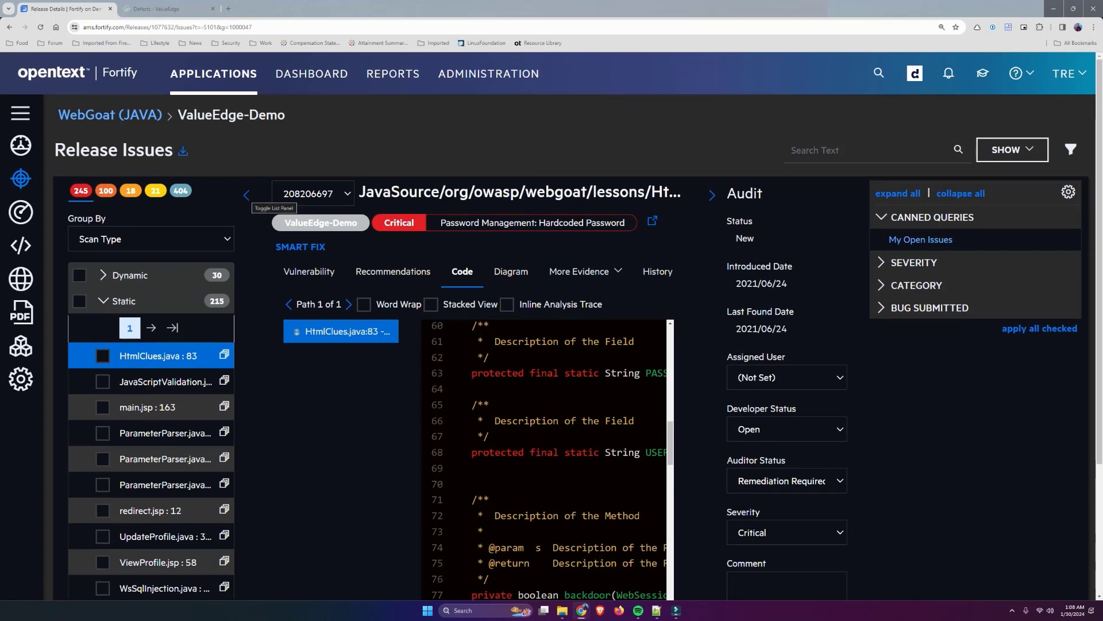
{"action": "left_click", "coordinate": [246, 195]}
{"action": "left_click", "coordinate": [675, 195]}
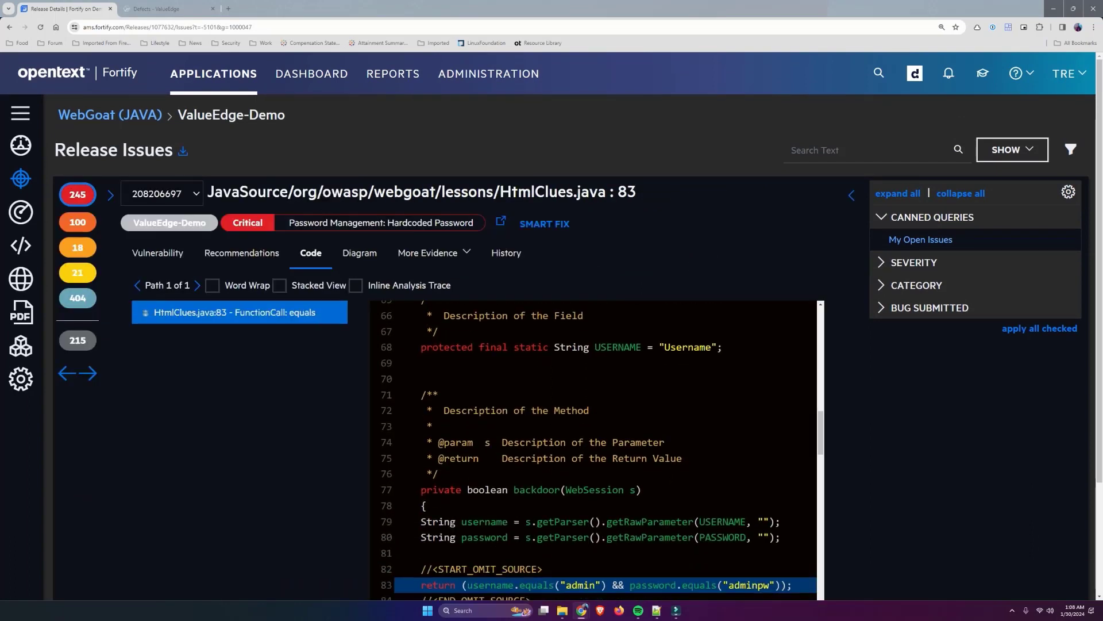
{"action": "scroll", "coordinate": [551, 322], "scroll_direction": "down", "scroll_amount": 3}
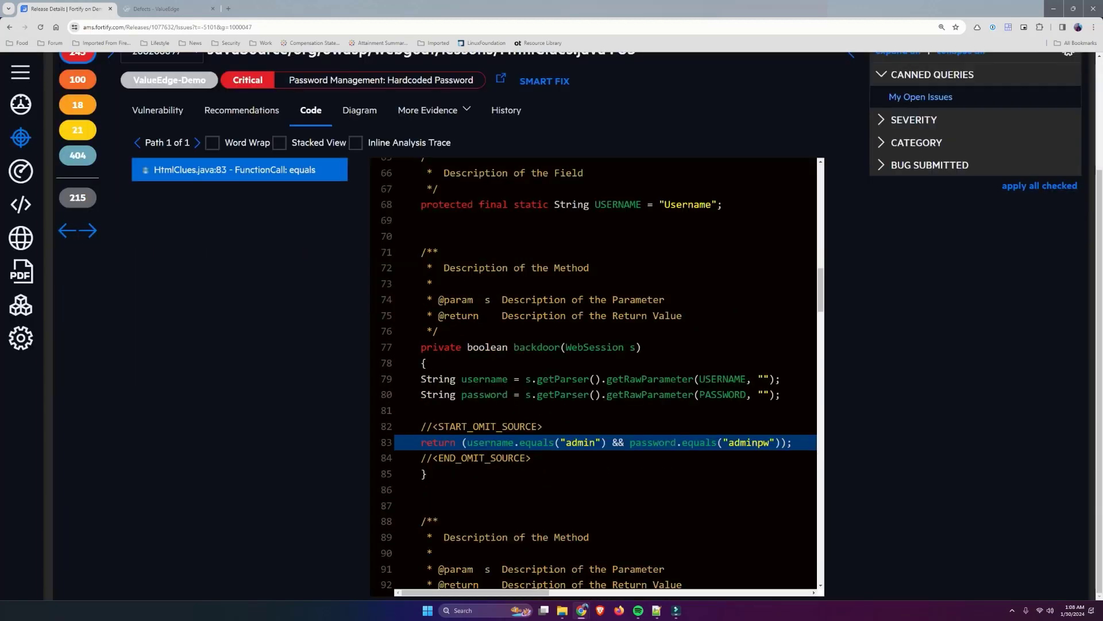
{"action": "scroll", "coordinate": [552, 326], "scroll_direction": "up", "scroll_amount": 2}
{"action": "scroll", "coordinate": [552, 326], "scroll_direction": "down", "scroll_amount": 1}
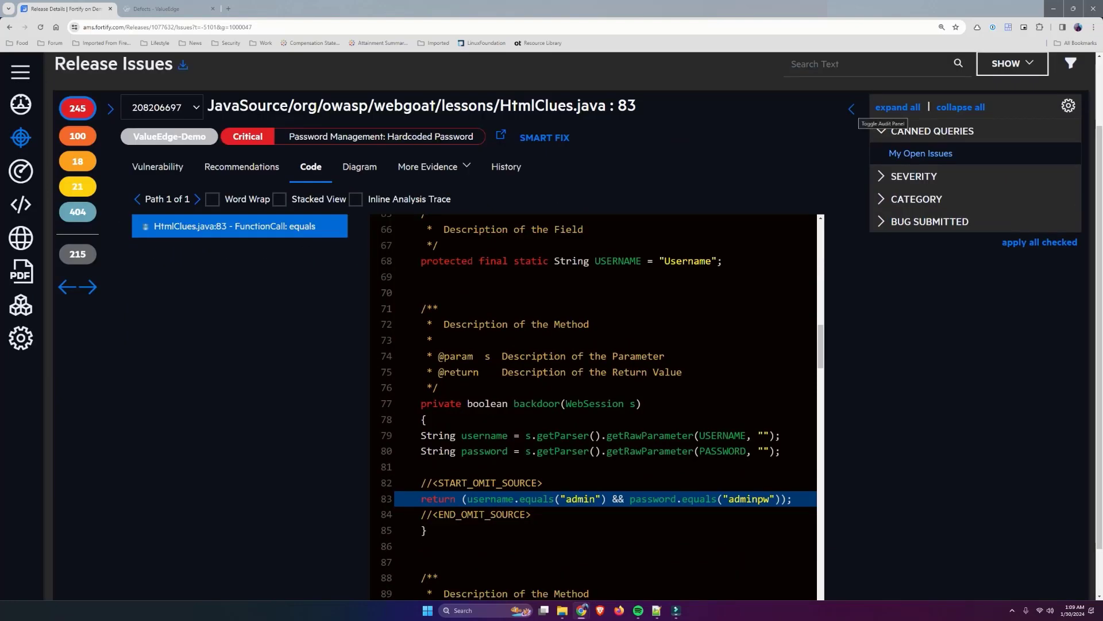
Show the audit details of the HtmlClues.java : 83 issue again and open its bug submission form.
{"action": "left_click", "coordinate": [852, 110]}
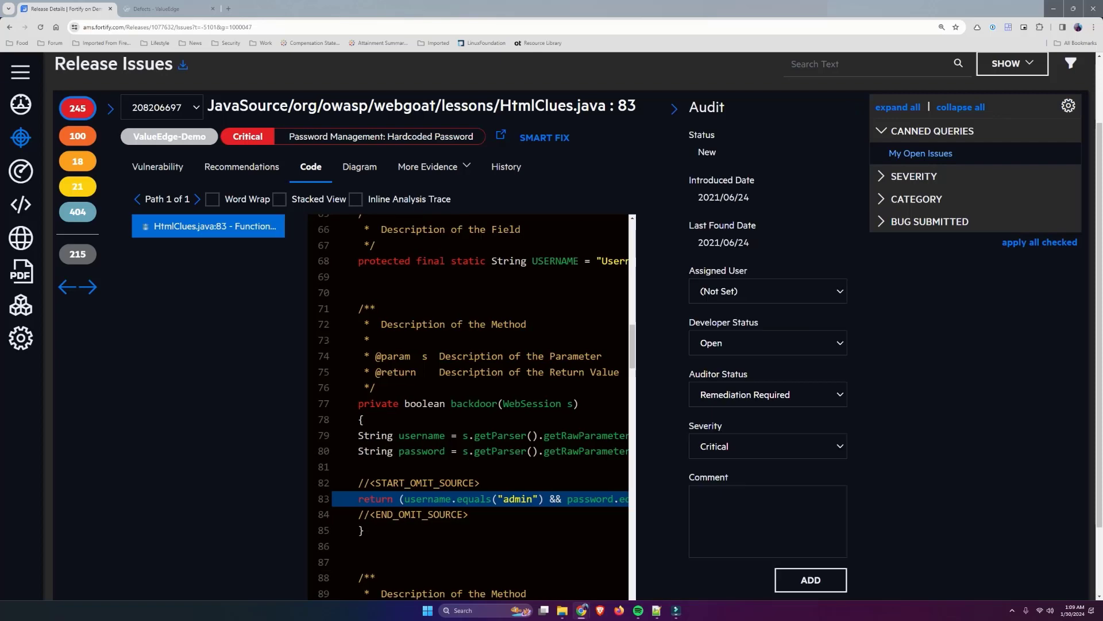
{"action": "scroll", "coordinate": [577, 325], "scroll_direction": "down", "scroll_amount": 1}
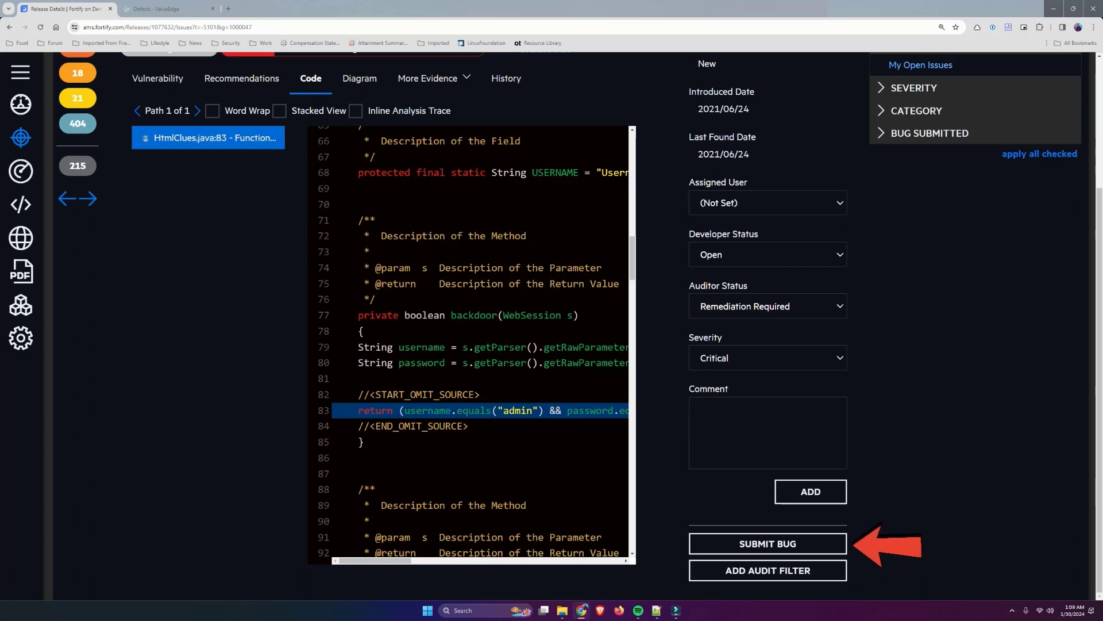
{"action": "left_click", "coordinate": [767, 543]}
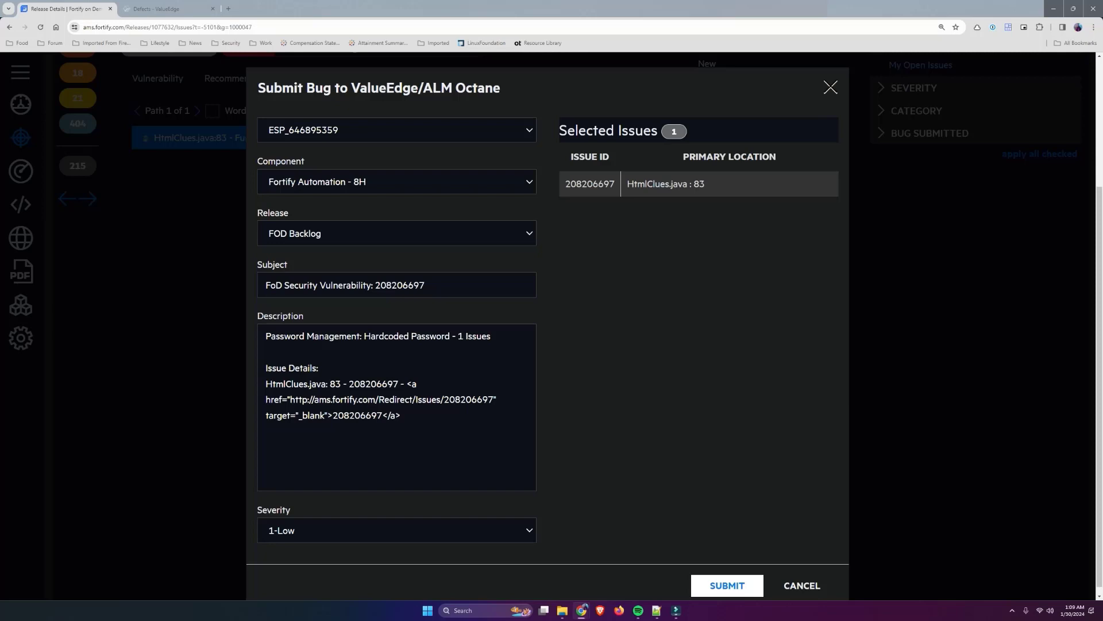
Review the description of the HtmlClues.java : 83 bug, set its severity to 5-Urgent and submit it.
{"action": "left_click_drag", "start_coordinate": [401, 415], "coordinate": [264, 335]}
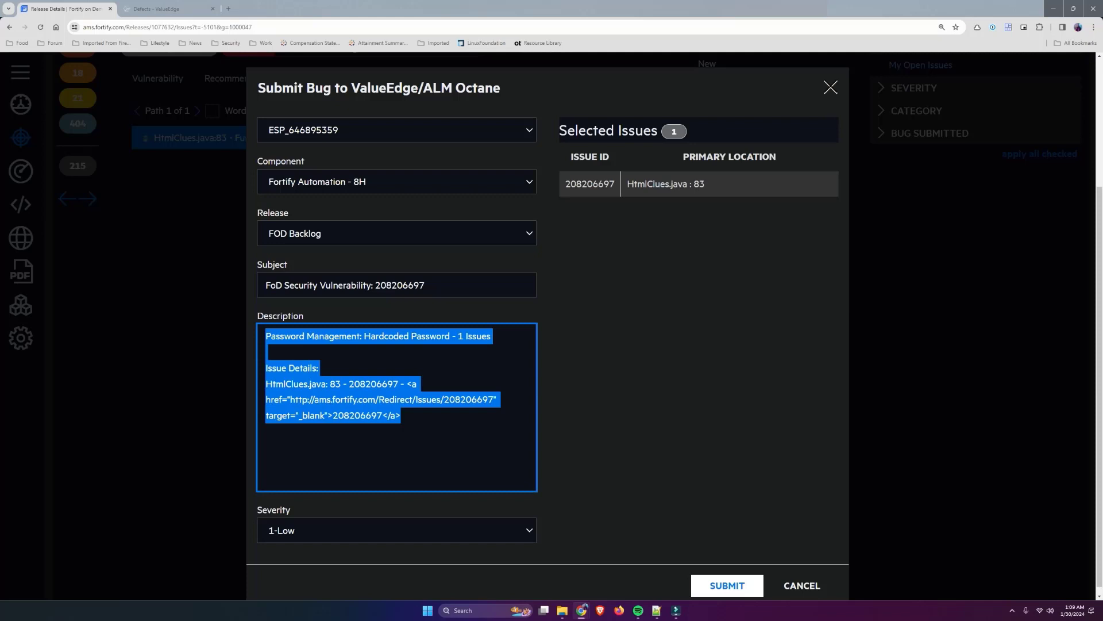
{"action": "left_click", "coordinate": [386, 415]}
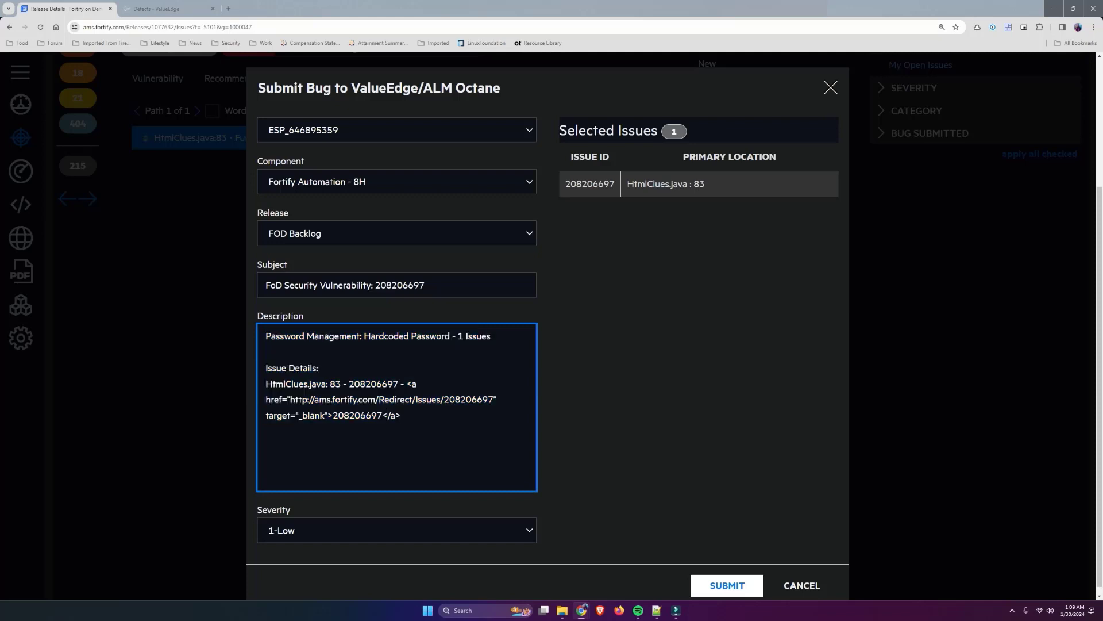
{"action": "scroll", "coordinate": [397, 415], "scroll_direction": "down", "scroll_amount": 1}
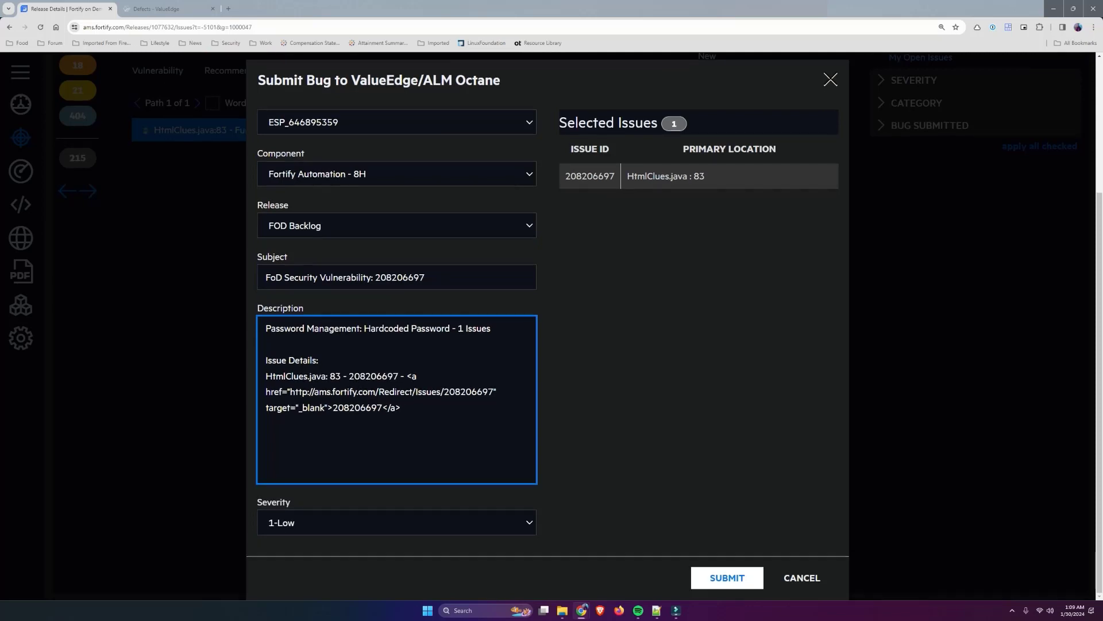
{"action": "left_click", "coordinate": [397, 523]}
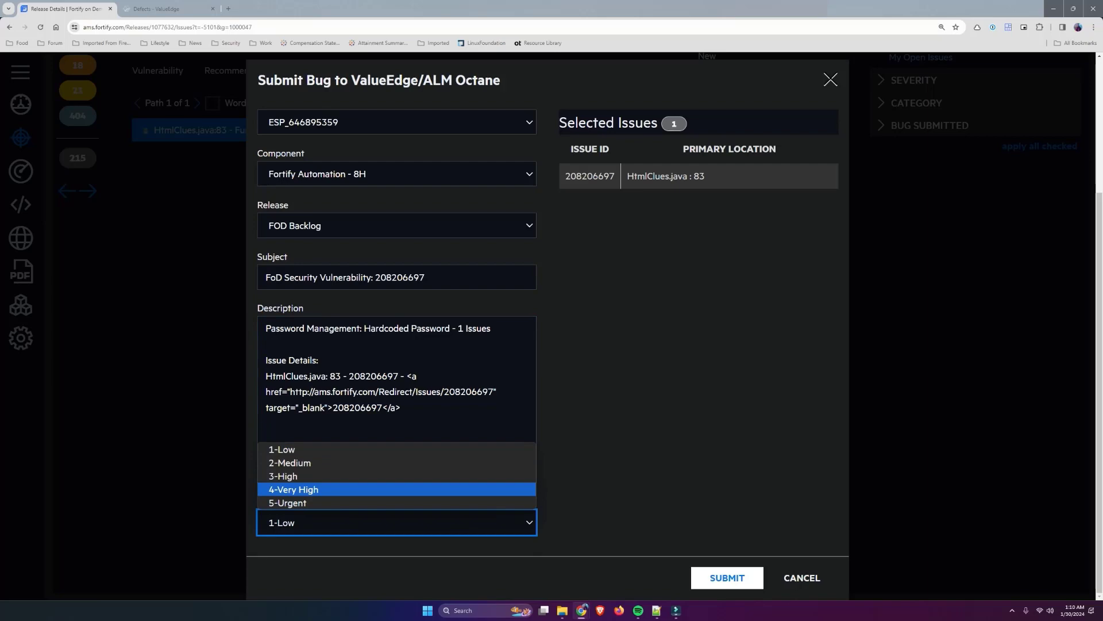
{"action": "left_click", "coordinate": [396, 503]}
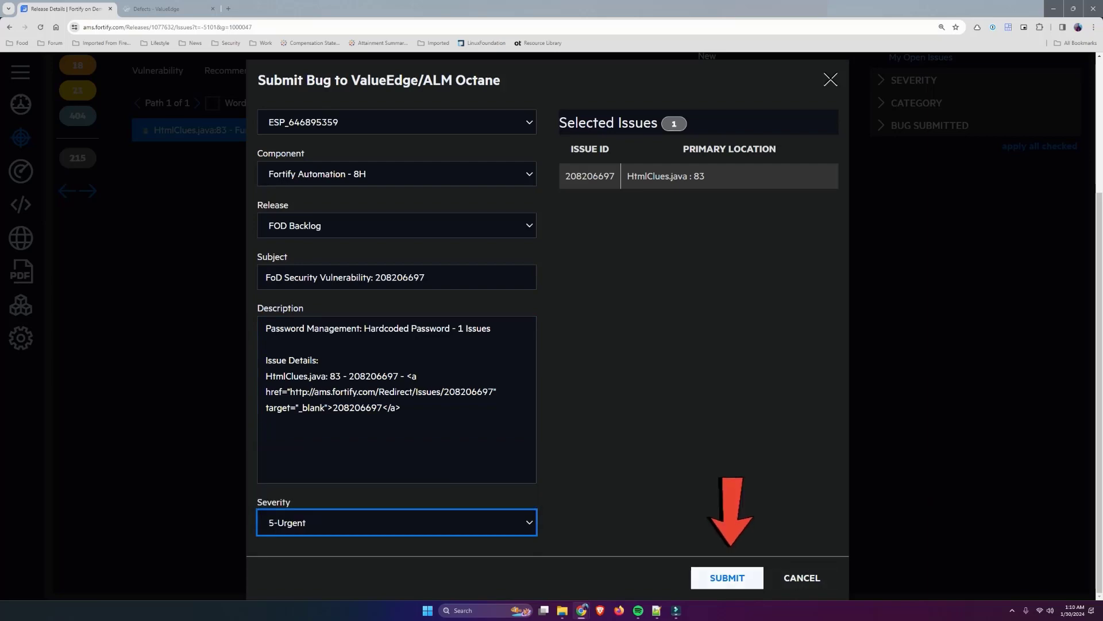
{"action": "left_click", "coordinate": [727, 578]}
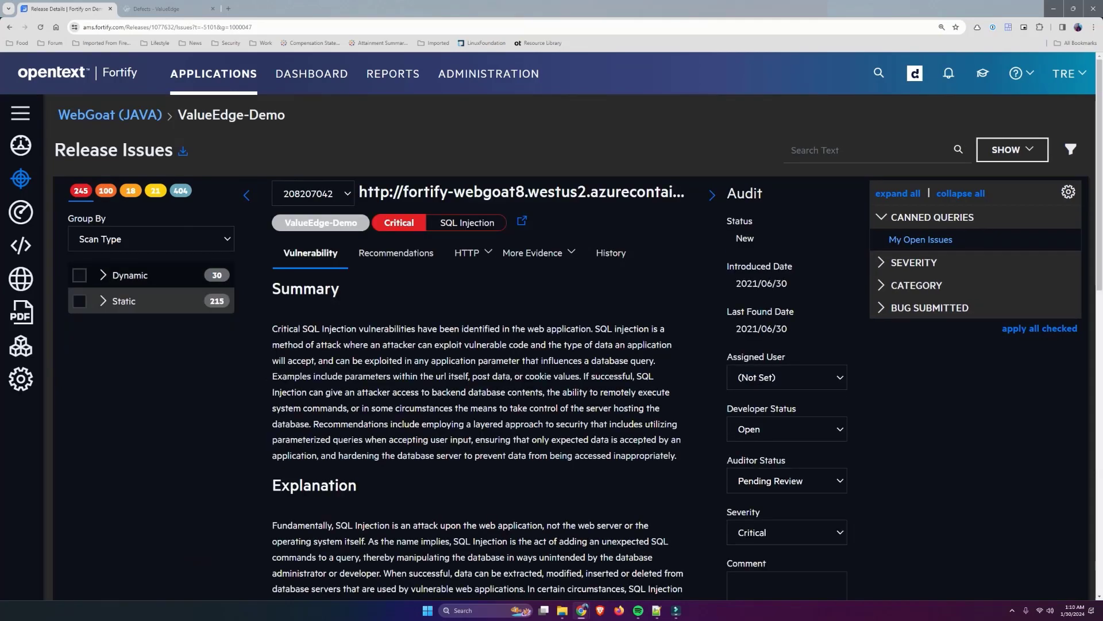
Group the release issues by category.
{"action": "left_click", "coordinate": [103, 275]}
{"action": "left_click", "coordinate": [151, 239]}
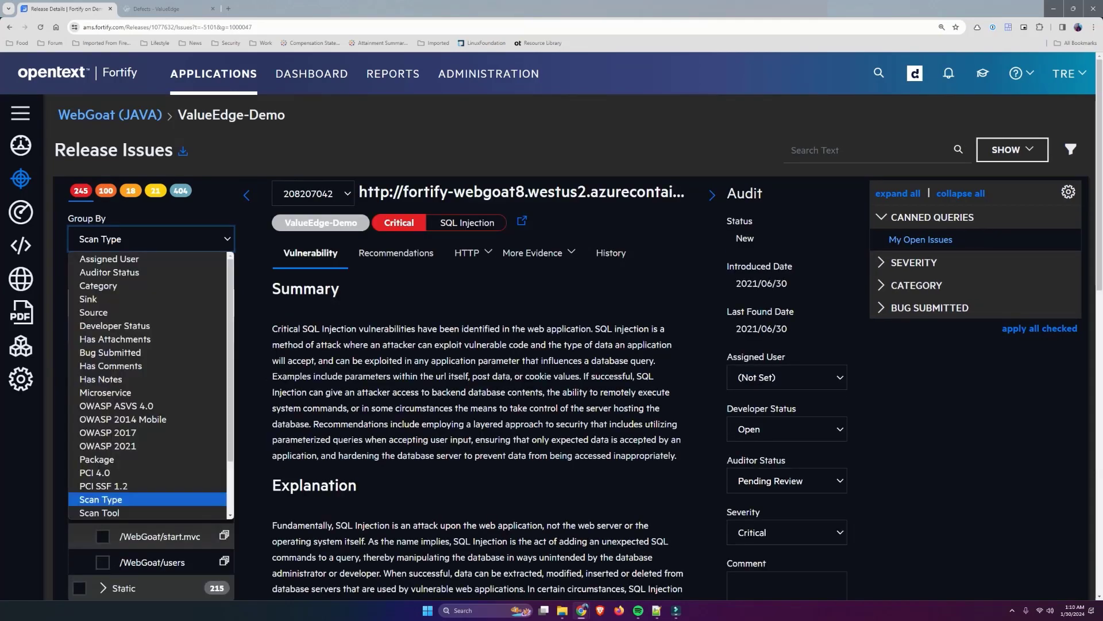
{"action": "left_click", "coordinate": [98, 286]}
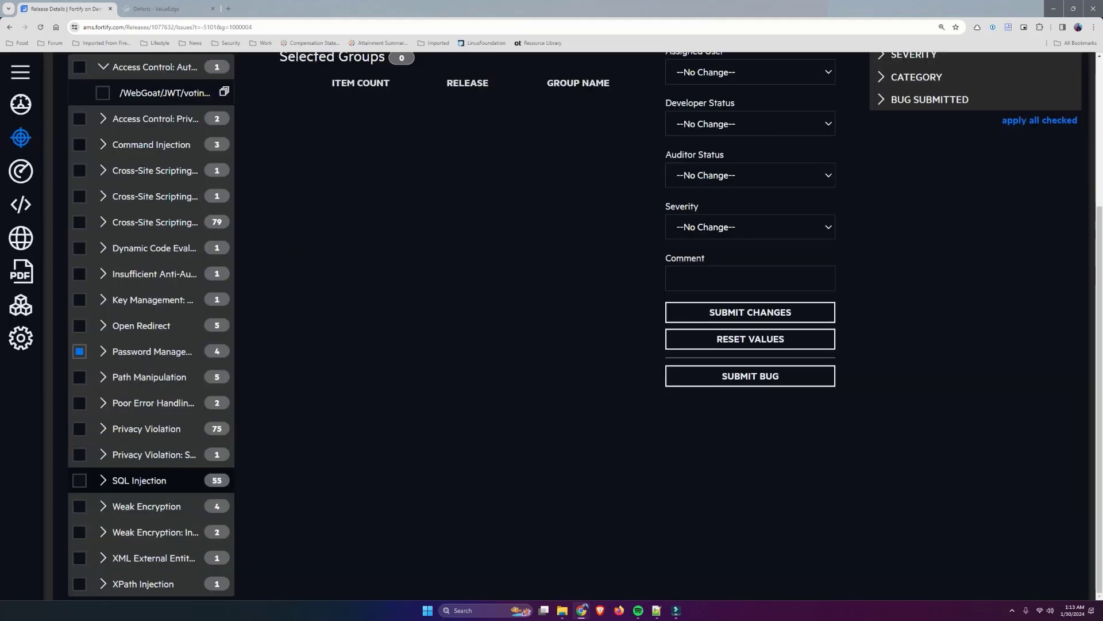
Select only the Weak Encryption group, leaving the Password Management group unselected, and open its bug submission form.
{"action": "left_click", "coordinate": [79, 506]}
{"action": "left_click", "coordinate": [79, 351]}
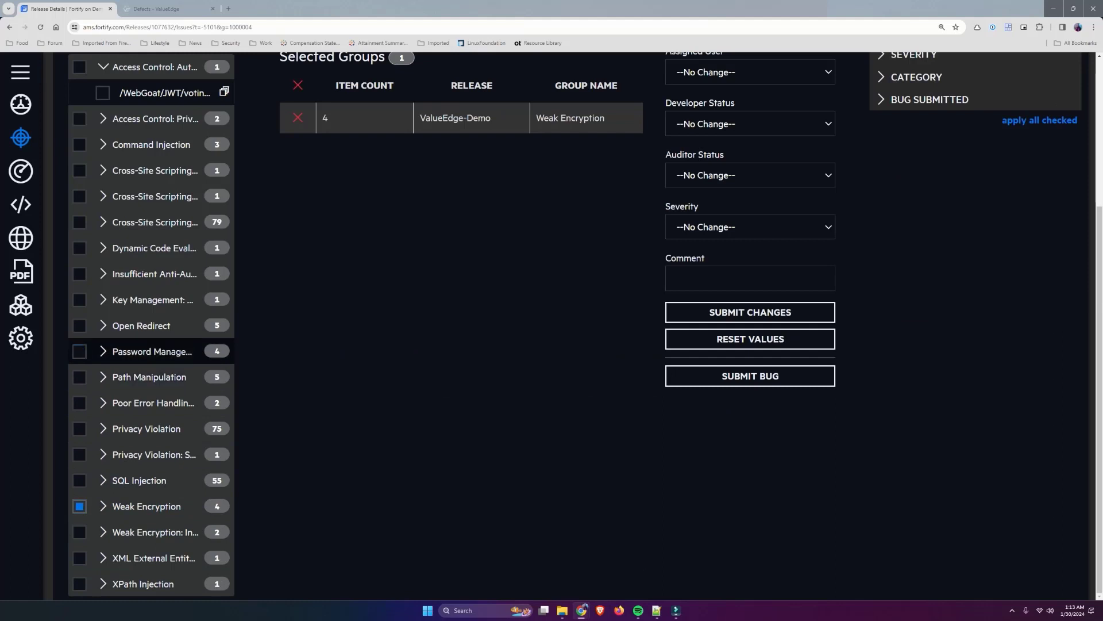
{"action": "scroll", "coordinate": [750, 379], "scroll_direction": "up", "scroll_amount": 1}
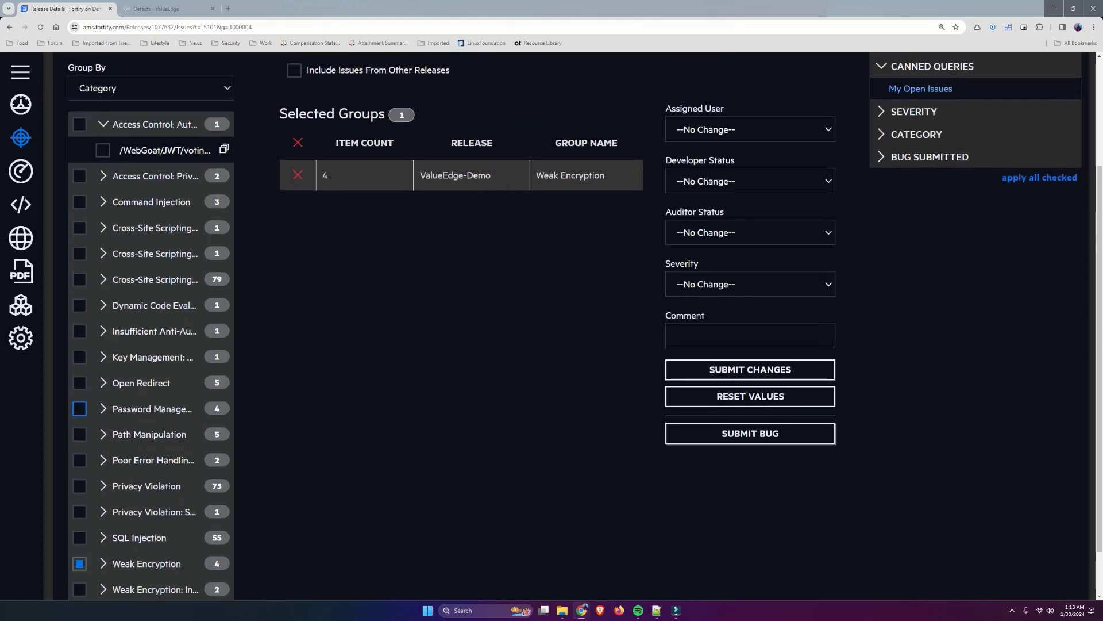
{"action": "scroll", "coordinate": [751, 380], "scroll_direction": "up", "scroll_amount": 1}
{"action": "left_click", "coordinate": [750, 491]}
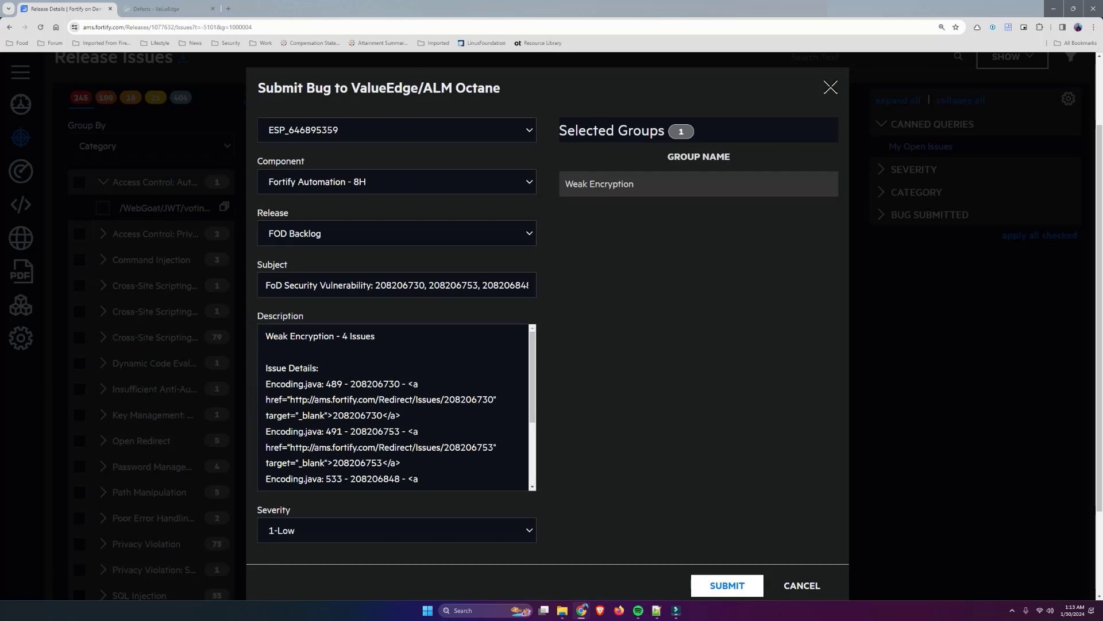
Review the subject and description of the Weak Encryption bug, set its severity to 2-Medium and submit it.
{"action": "left_click_drag", "start_coordinate": [375, 285], "coordinate": [531, 285]}
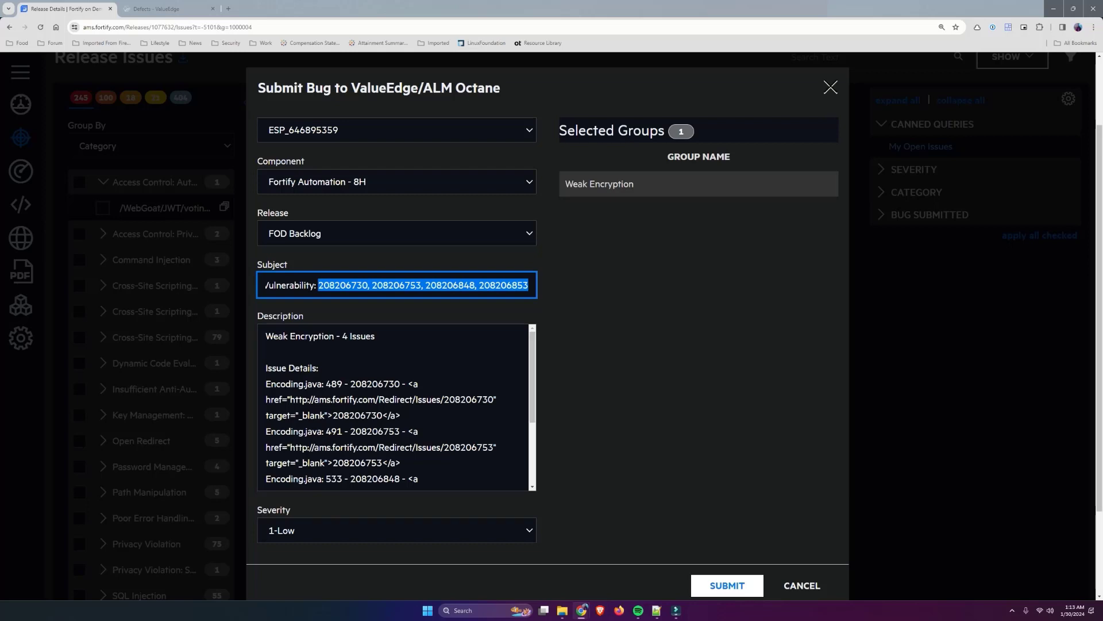
{"action": "left_click_drag", "start_coordinate": [375, 337], "coordinate": [266, 336]}
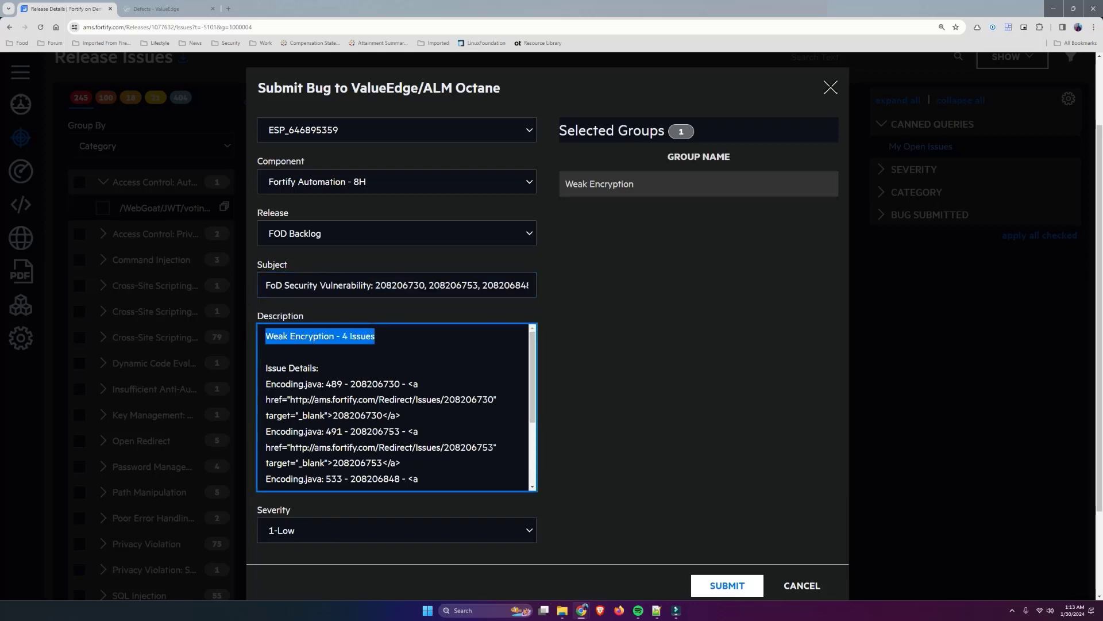
{"action": "scroll", "coordinate": [396, 408], "scroll_direction": "down", "scroll_amount": 1}
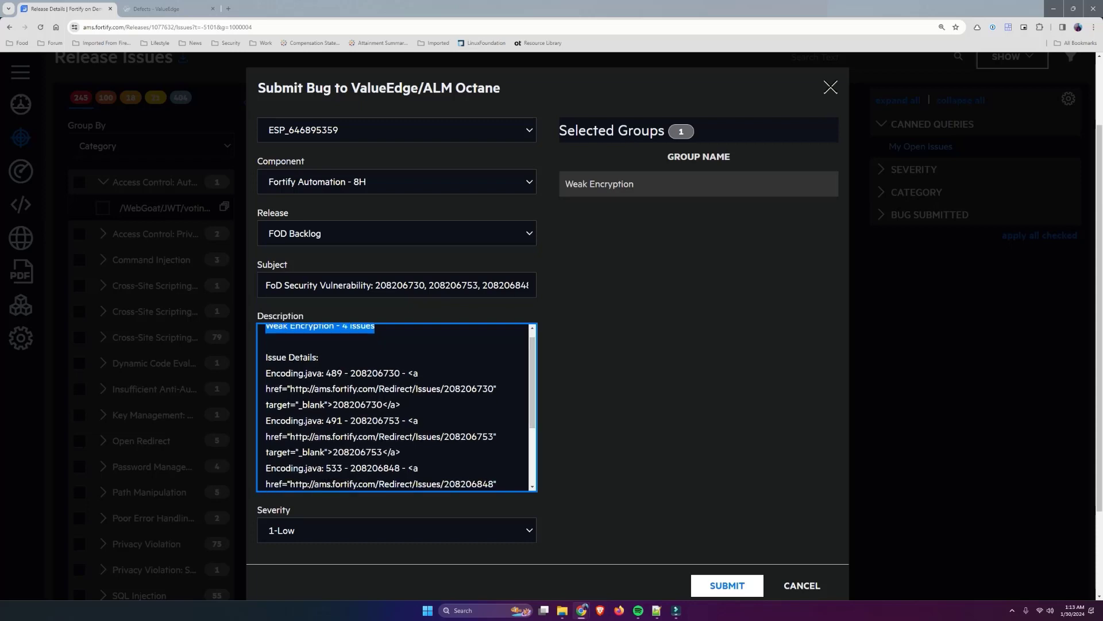
{"action": "scroll", "coordinate": [397, 408], "scroll_direction": "down", "scroll_amount": 3}
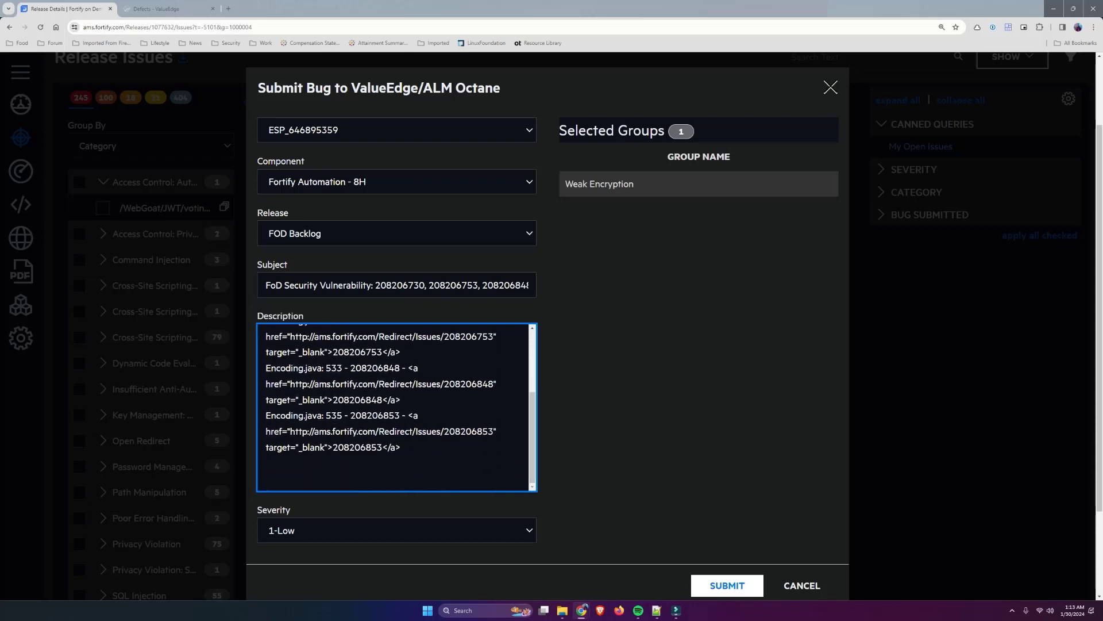
{"action": "left_click", "coordinate": [396, 531]}
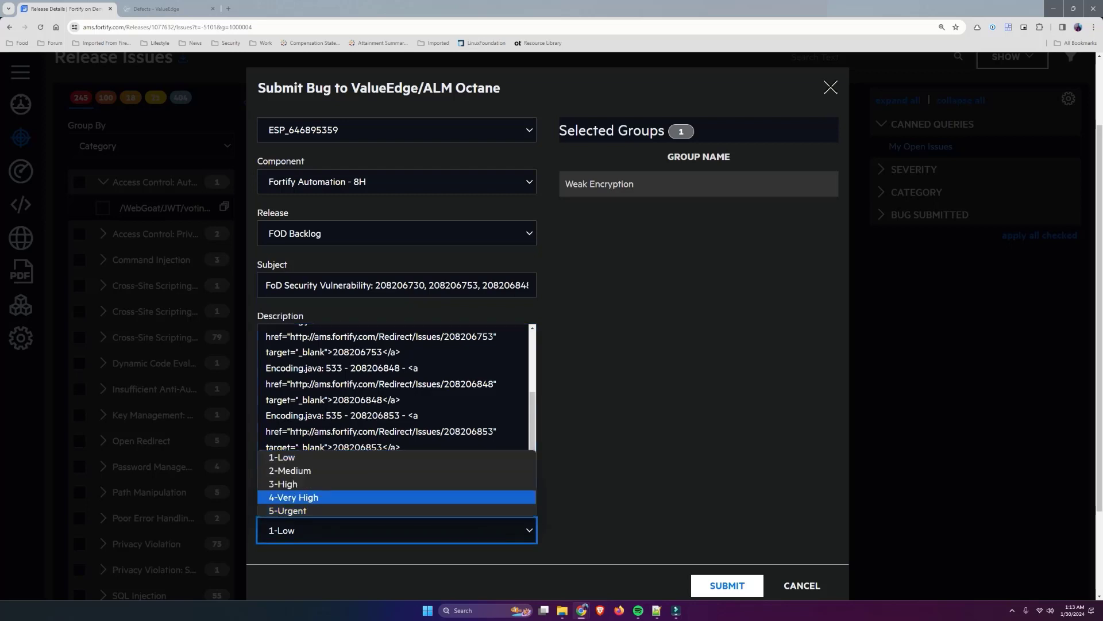
{"action": "key", "text": "Up"}
{"action": "key", "text": "Up"}
{"action": "key", "text": "Return"}
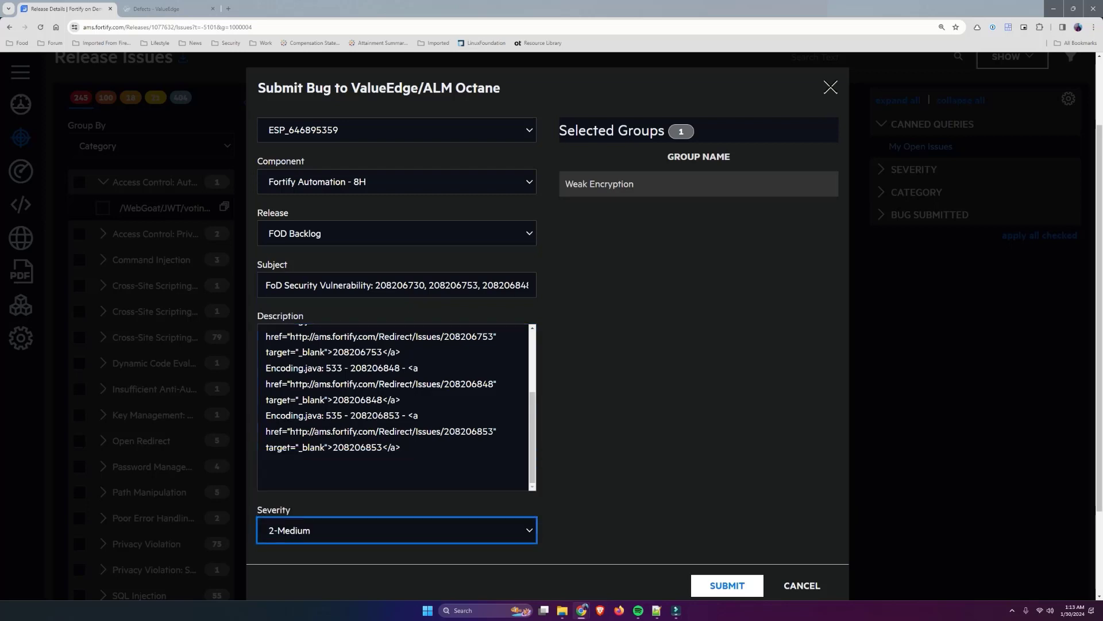
{"action": "left_click", "coordinate": [726, 585]}
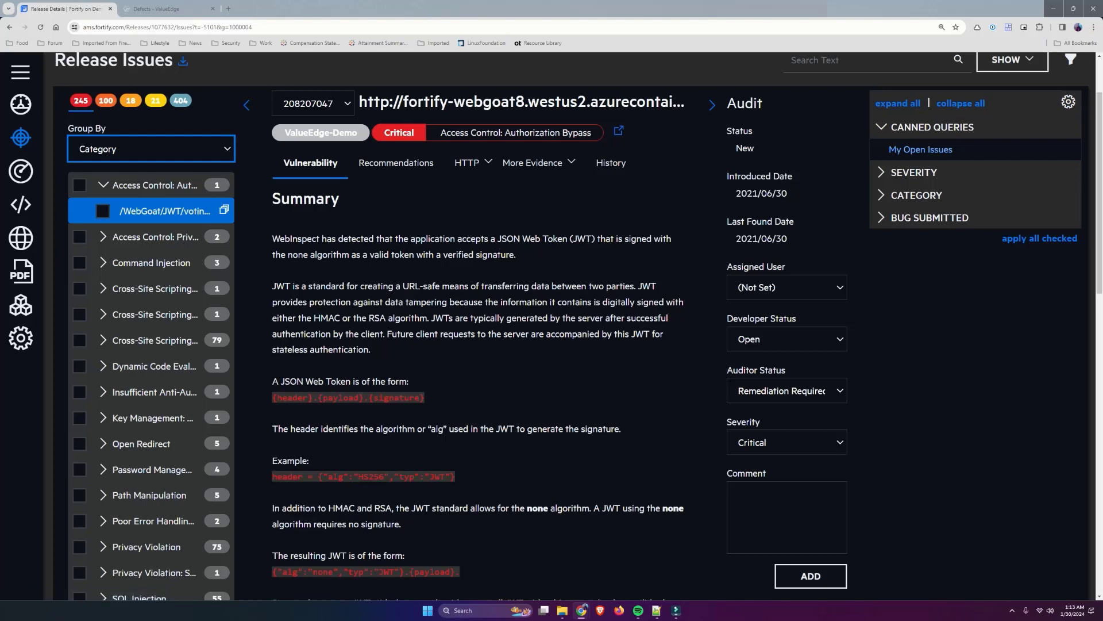
Group the release issues by Bug Submitted, collapse the false group and expand the true group.
{"action": "left_click", "coordinate": [151, 149]}
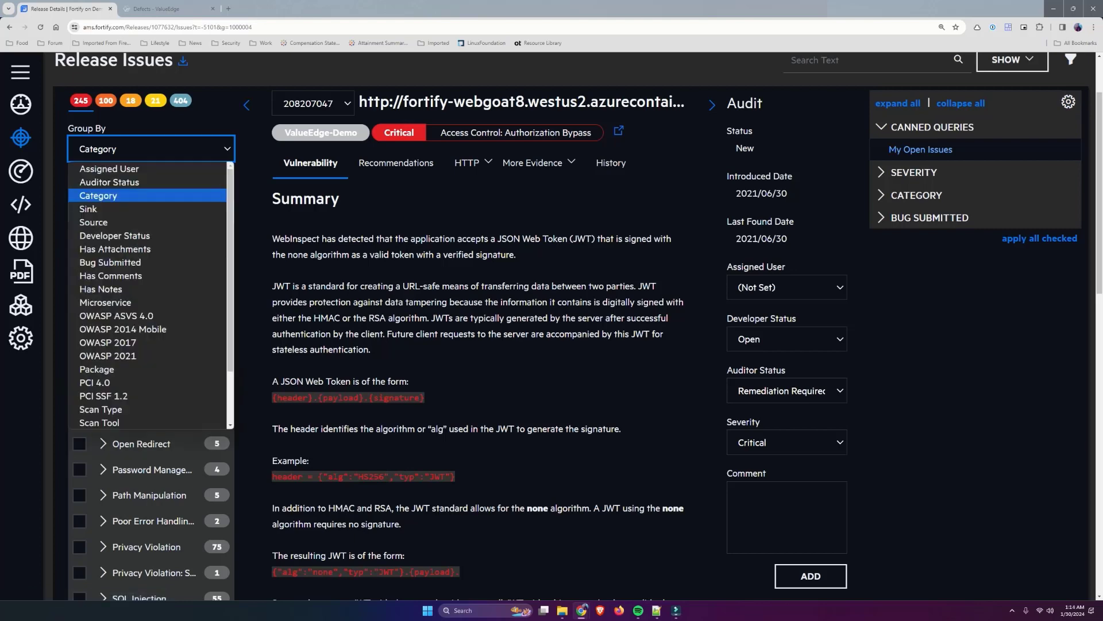
{"action": "left_click", "coordinate": [110, 262]}
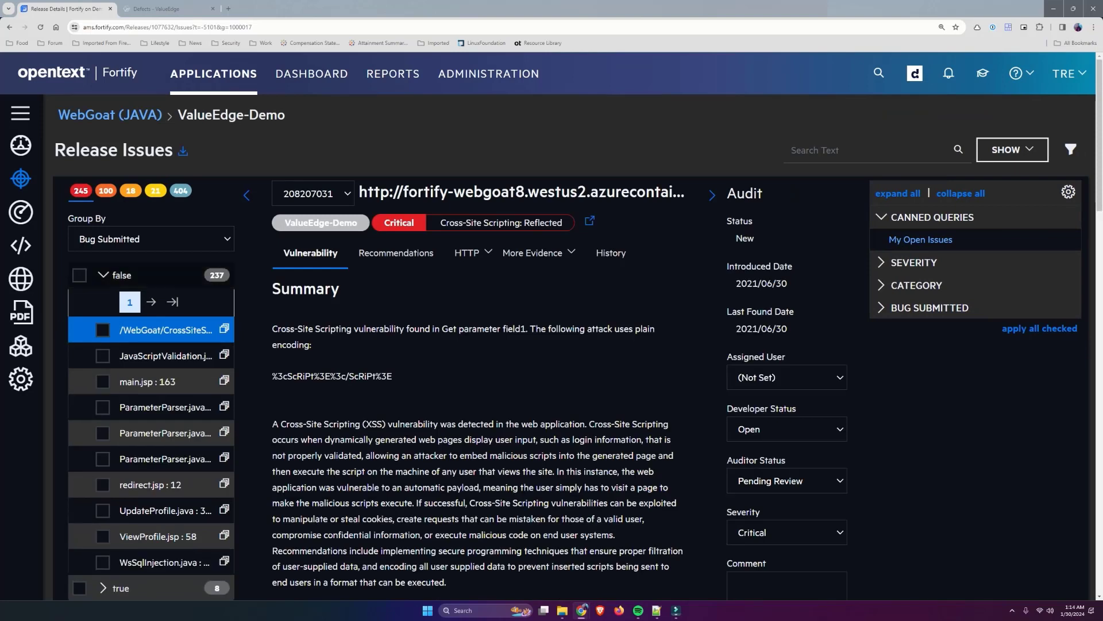
{"action": "left_click", "coordinate": [104, 275]}
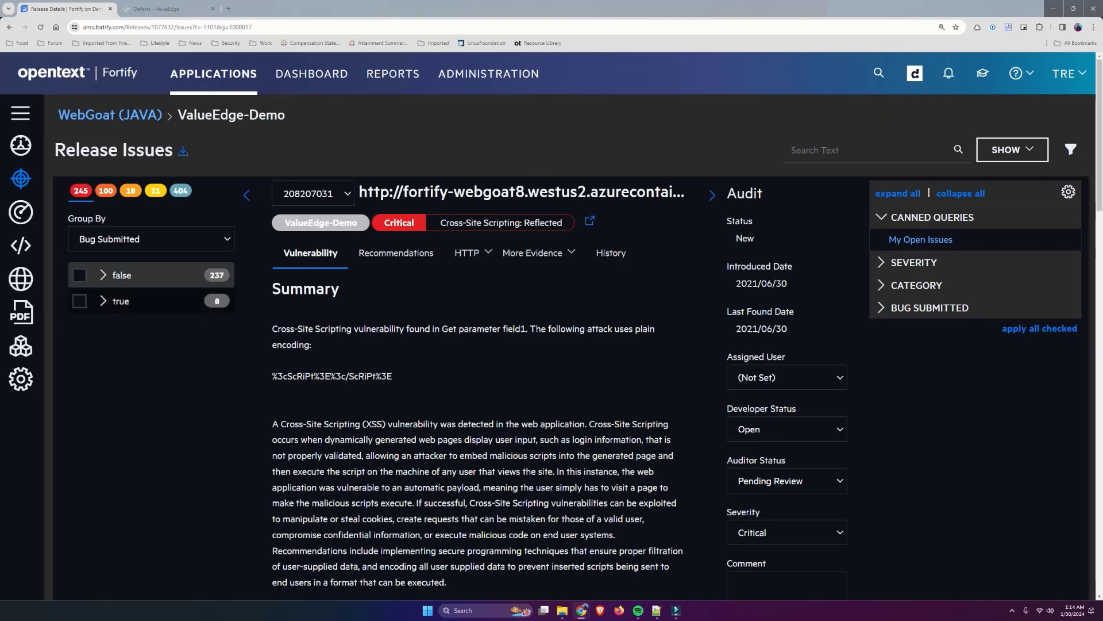
{"action": "left_click", "coordinate": [104, 300]}
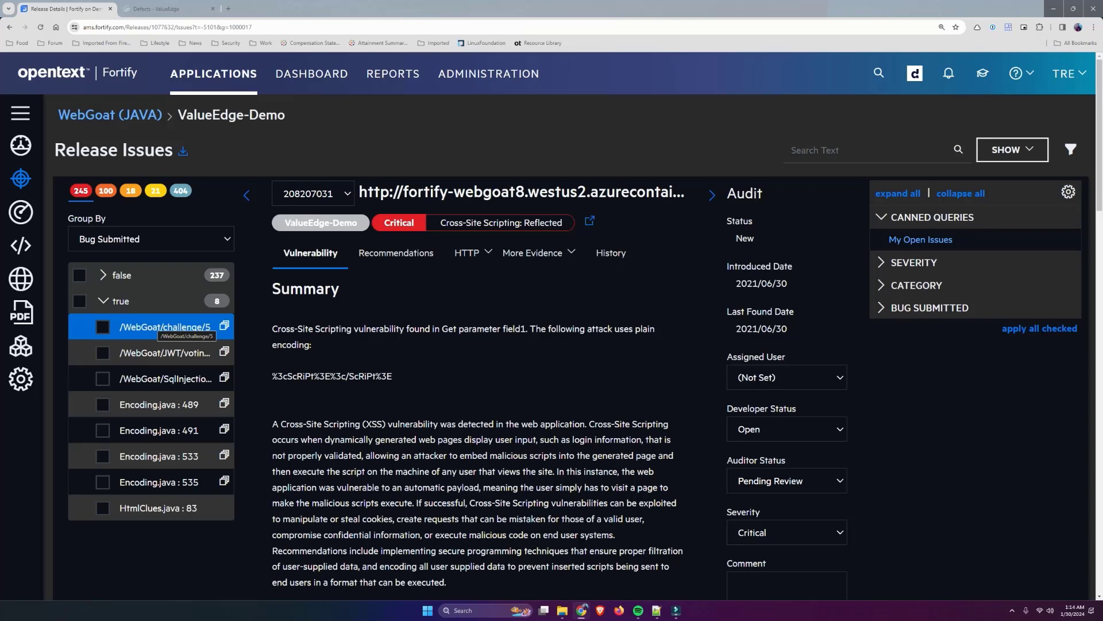
Open the linked ALM Octane bug from a submitted issue's audit details and examine its description, severity, release, category and origin.
{"action": "scroll", "coordinate": [165, 326], "scroll_direction": "down", "scroll_amount": 3}
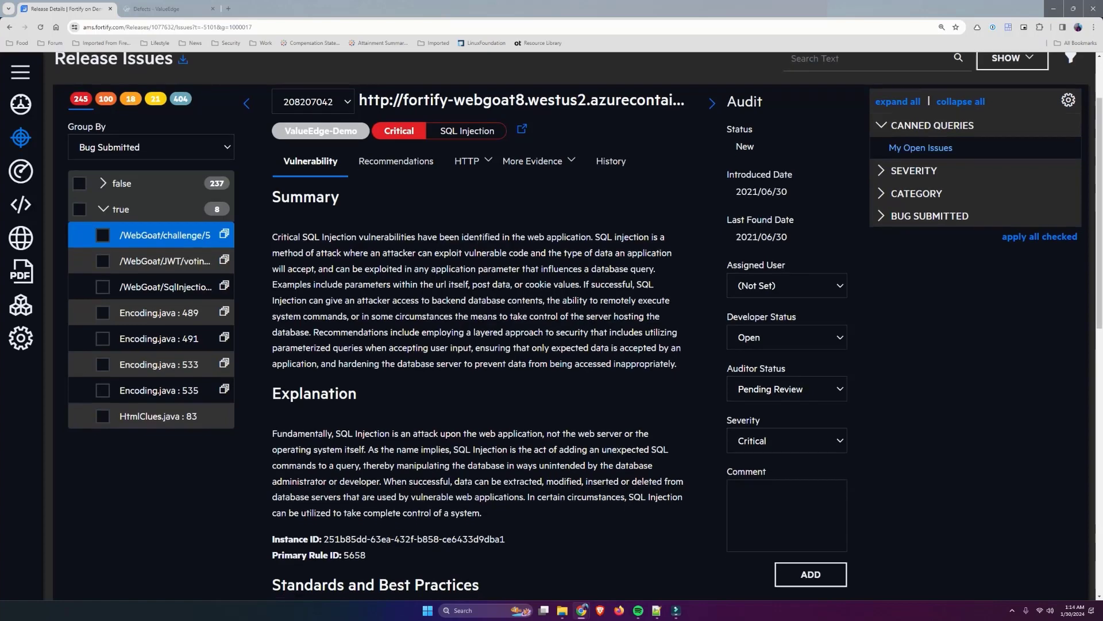
{"action": "scroll", "coordinate": [787, 489], "scroll_direction": "down", "scroll_amount": 3}
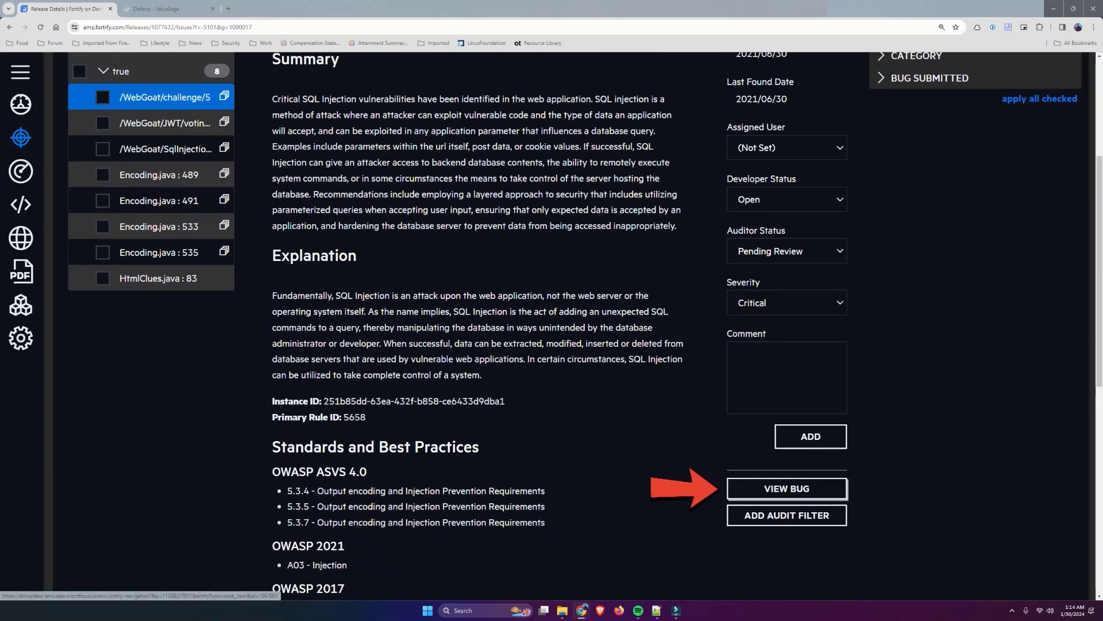
{"action": "left_click", "coordinate": [787, 488]}
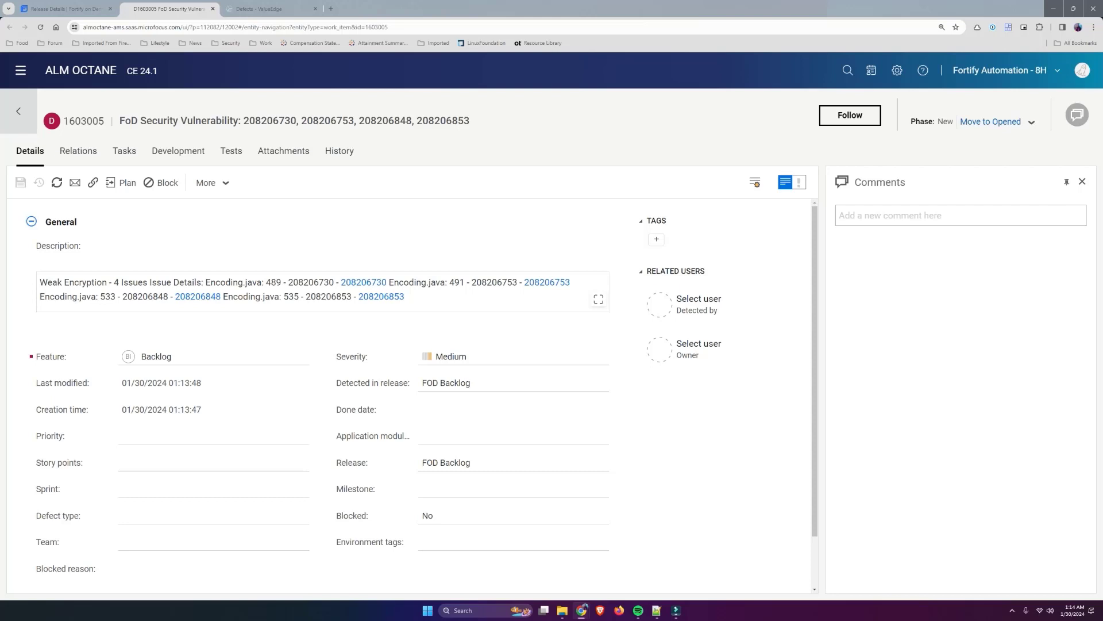
{"action": "scroll", "coordinate": [422, 399], "scroll_direction": "down", "scroll_amount": 1}
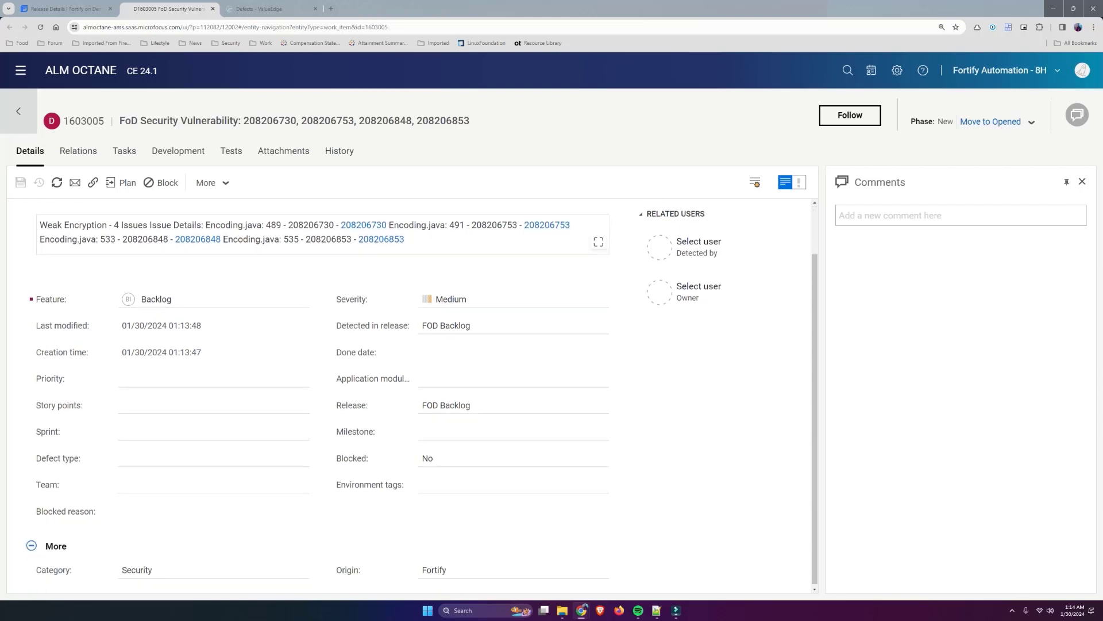
{"action": "scroll", "coordinate": [513, 301], "scroll_direction": "down", "scroll_amount": 1}
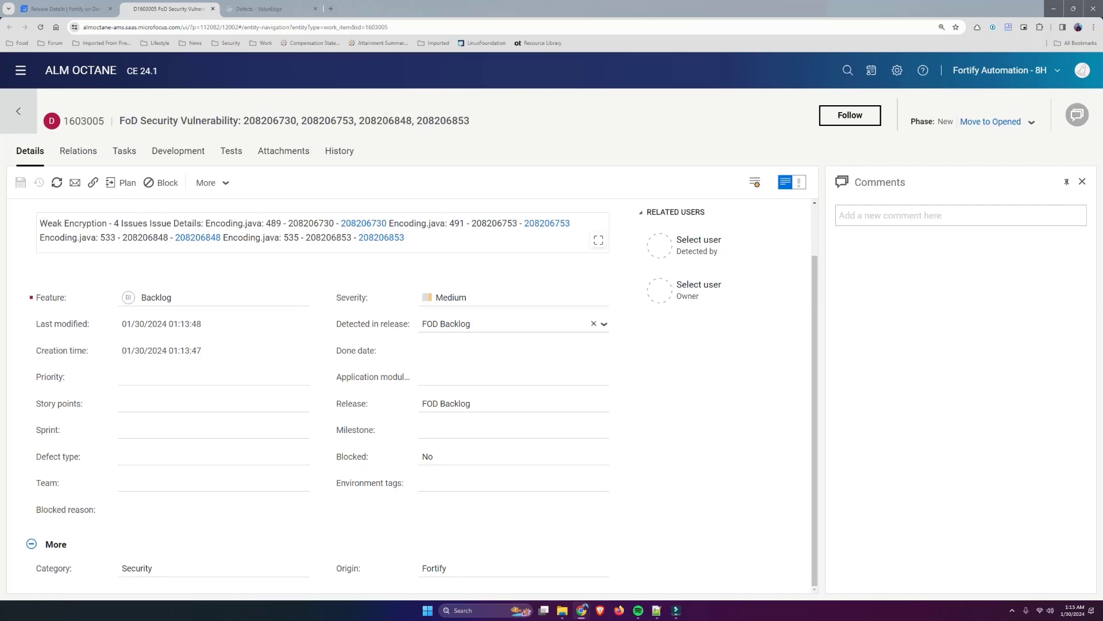
{"action": "mouse_move", "coordinate": [454, 403]}
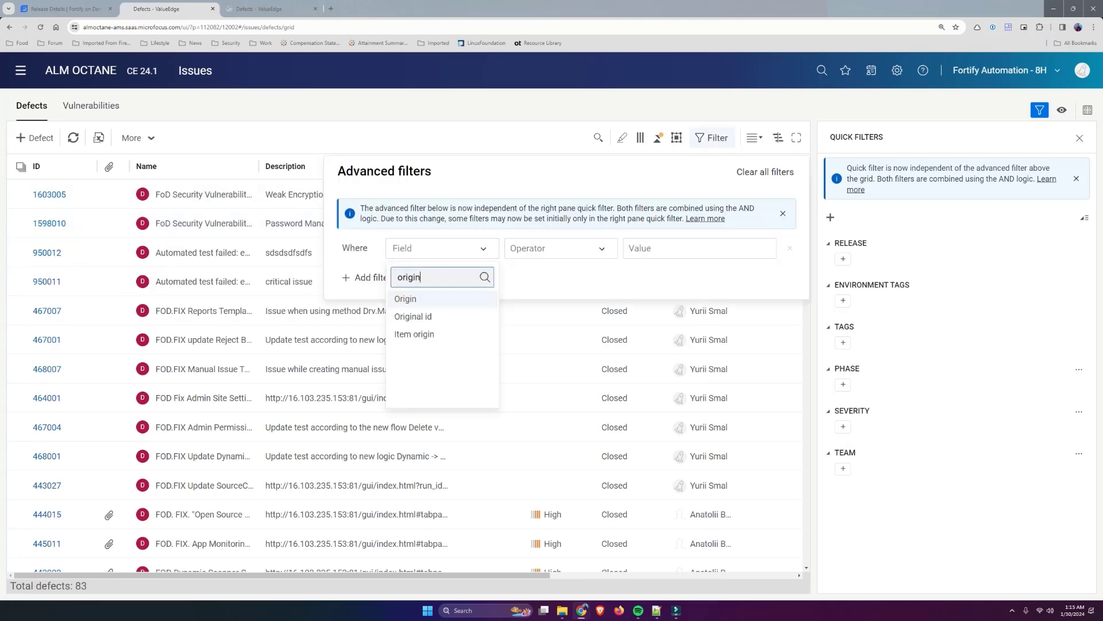
Filter the ALM Octane defects list to those whose Origin is Fortify and close the advanced filters.
{"action": "left_click", "coordinate": [414, 298]}
{"action": "left_click", "coordinate": [700, 248]}
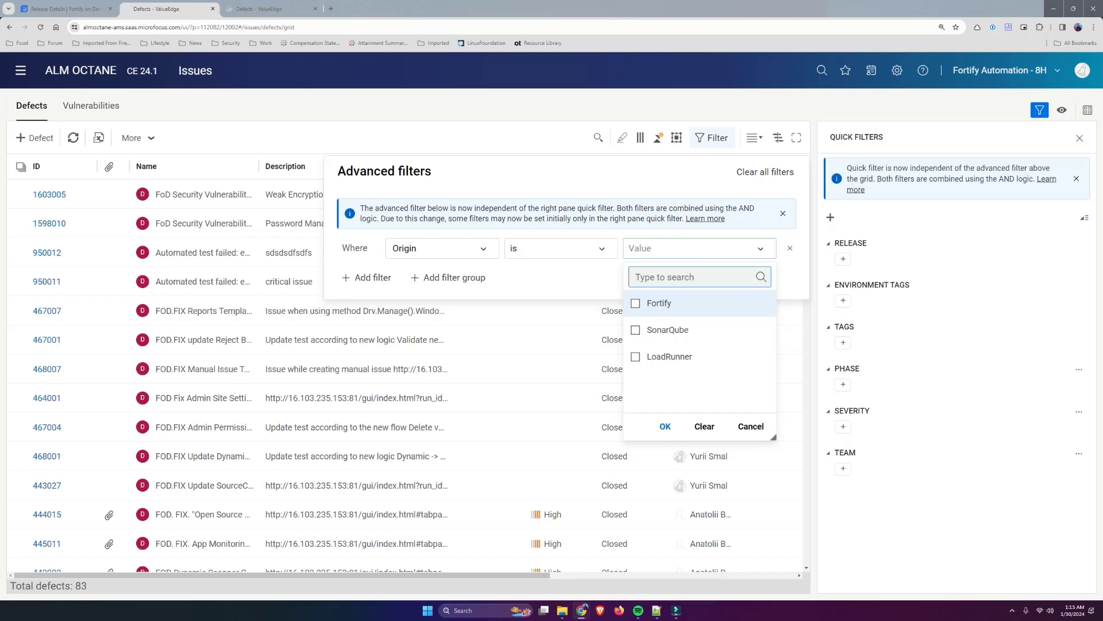
{"action": "left_click", "coordinate": [636, 303]}
{"action": "left_click", "coordinate": [665, 426]}
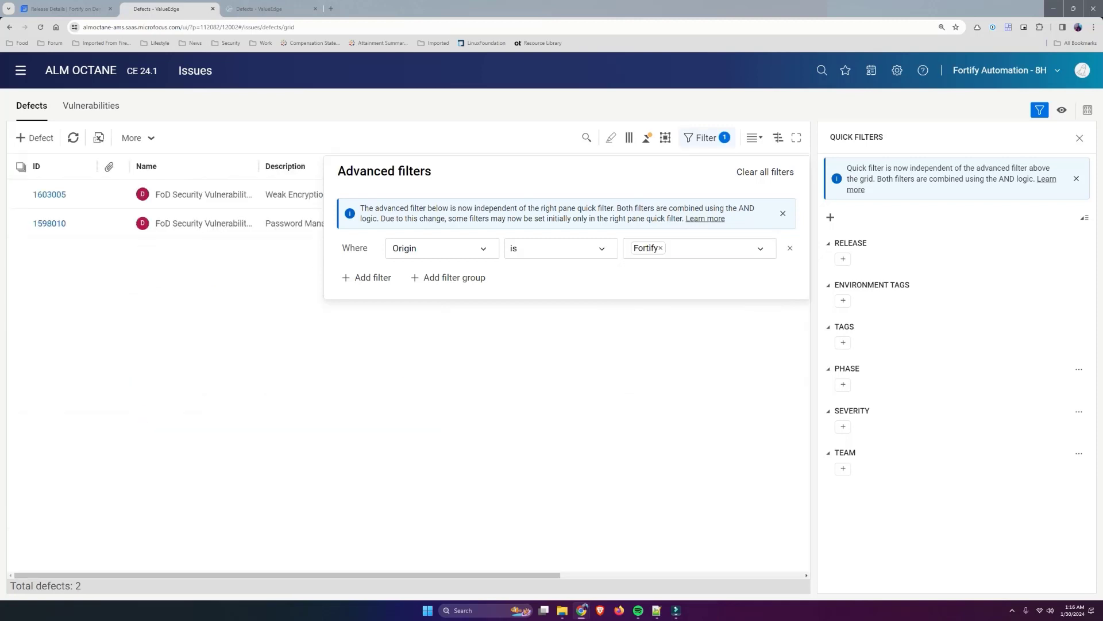
{"action": "left_click", "coordinate": [764, 367]}
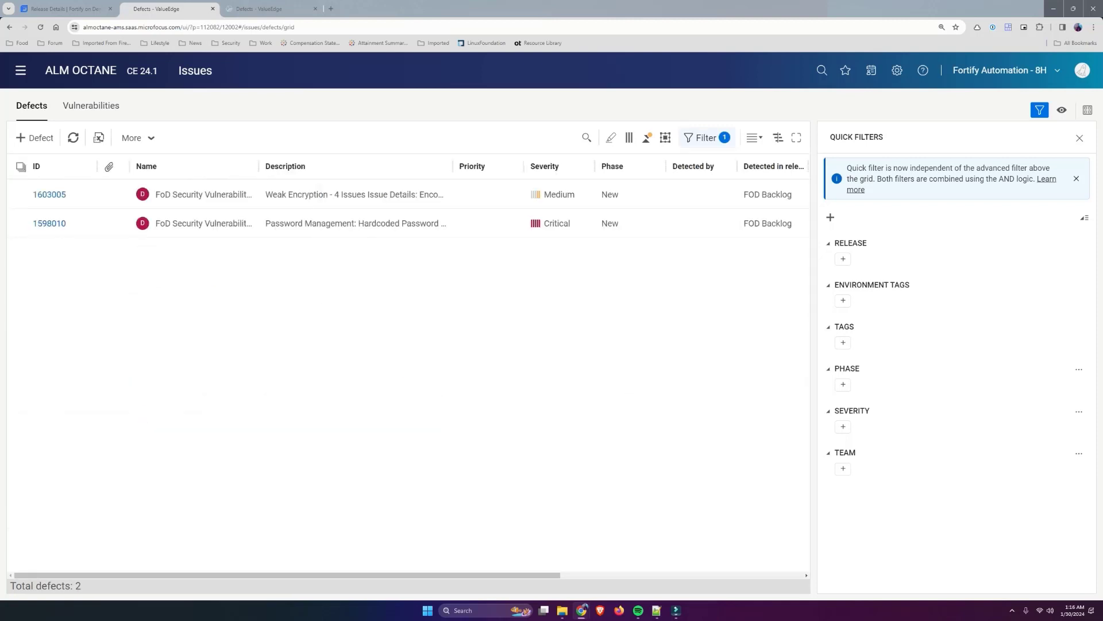